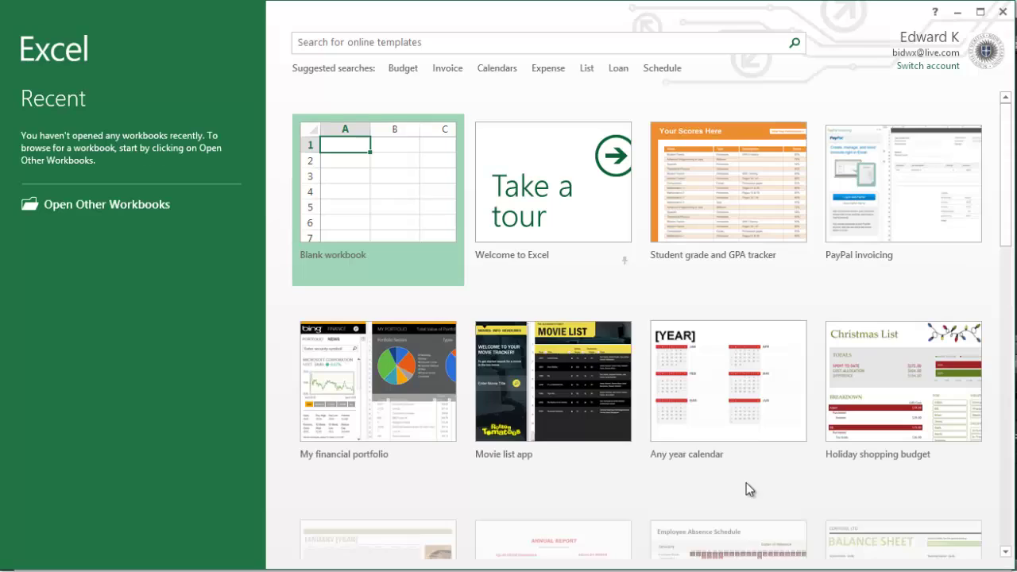
Create a blank workbook and open its PowerPivot data model window
click(364, 198)
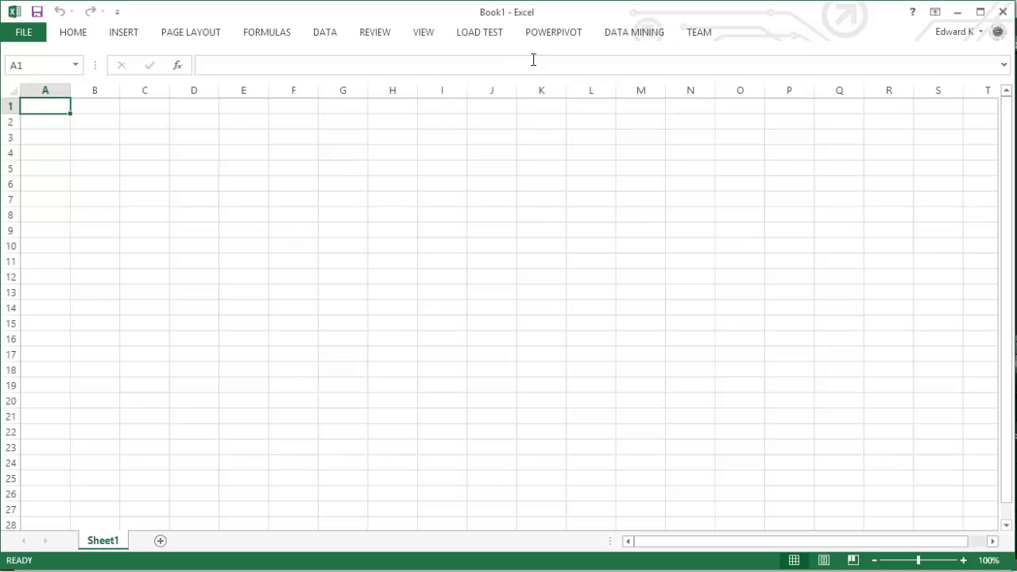
click(563, 37)
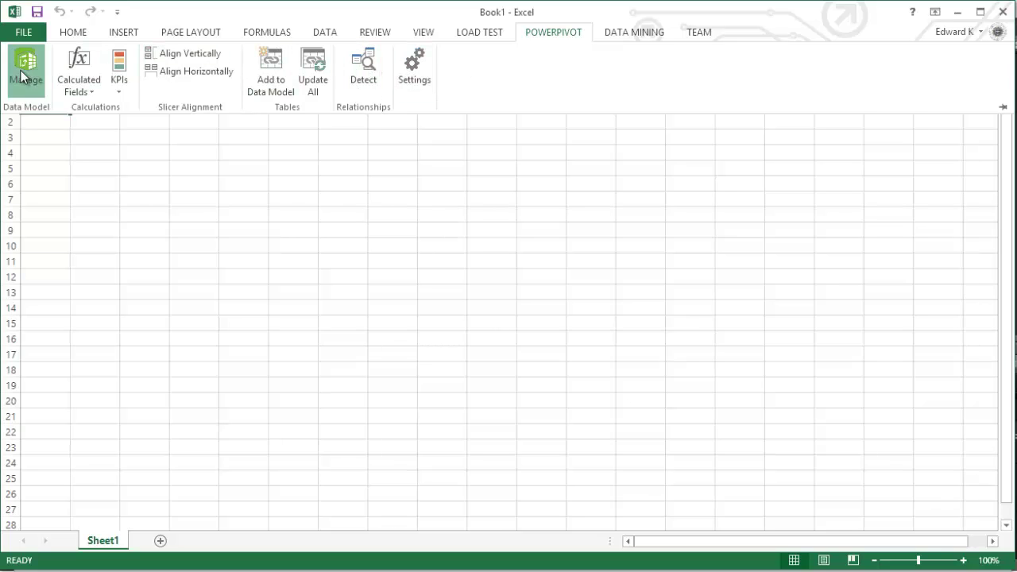
click(153, 133)
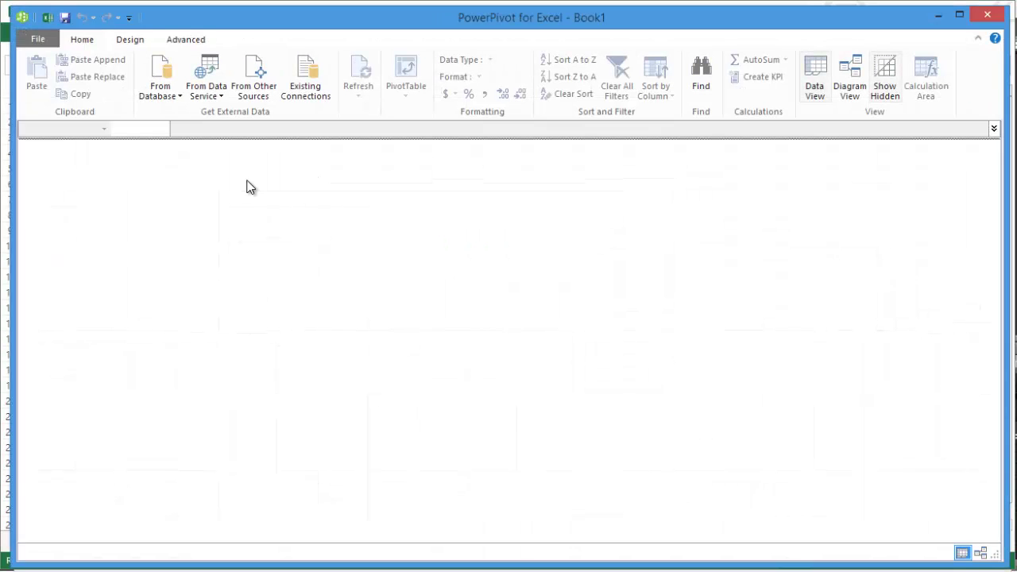
Connect PowerPivot to the AdventureWorksDW2012 database on the local SQL Server (.) using Windows Authentication
click(176, 93)
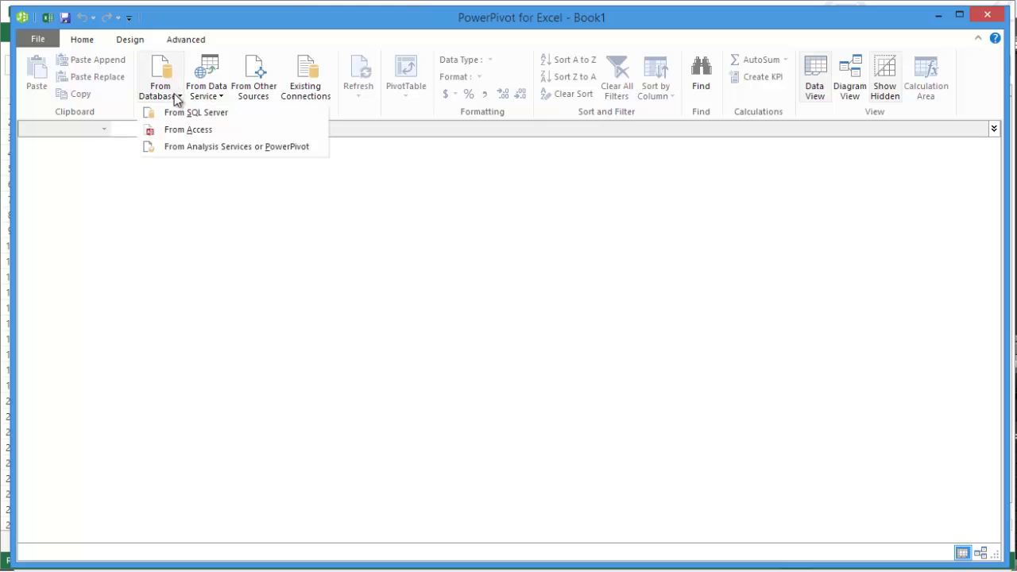
click(268, 120)
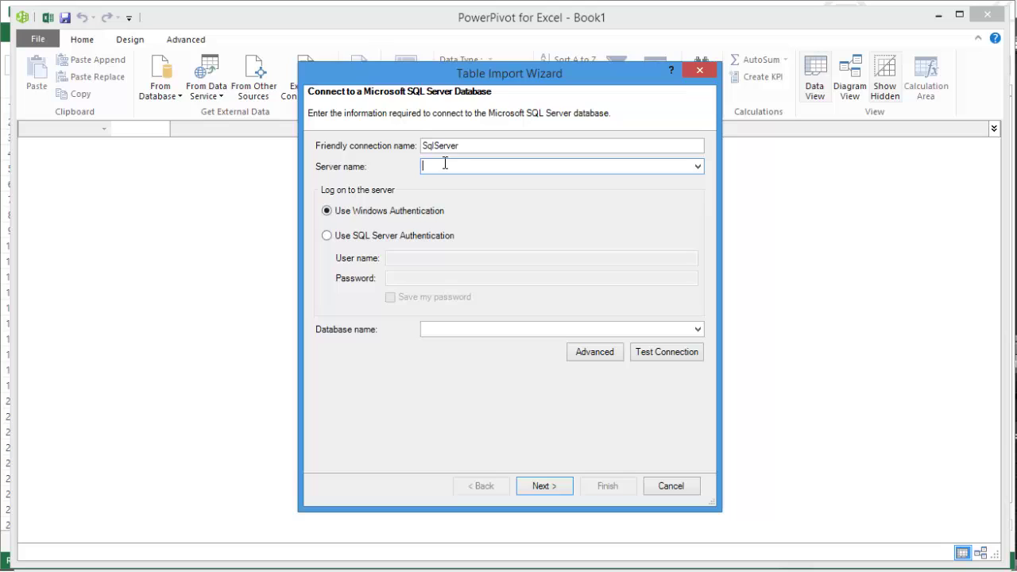
text(localhost)
click(698, 330)
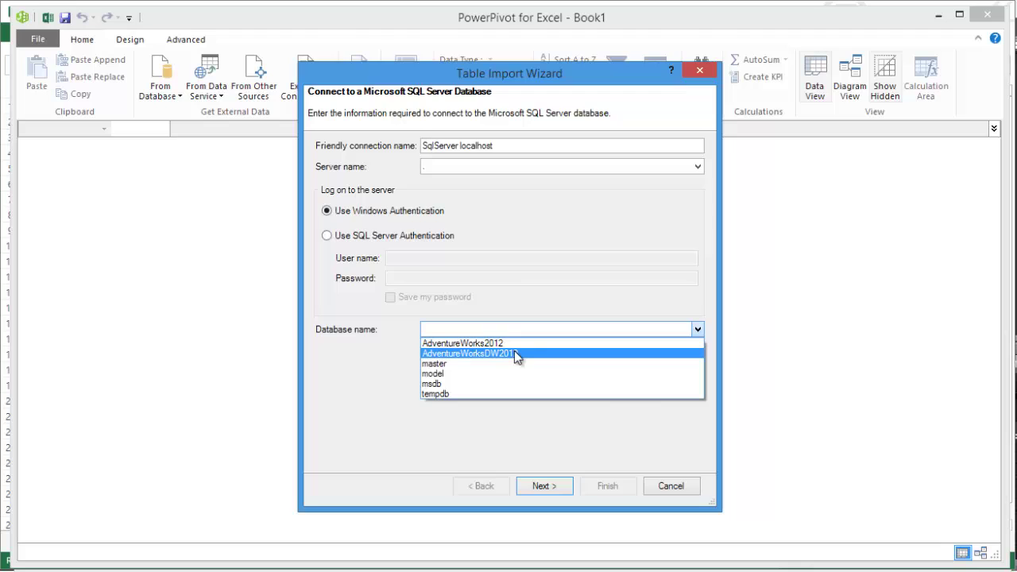
click(514, 352)
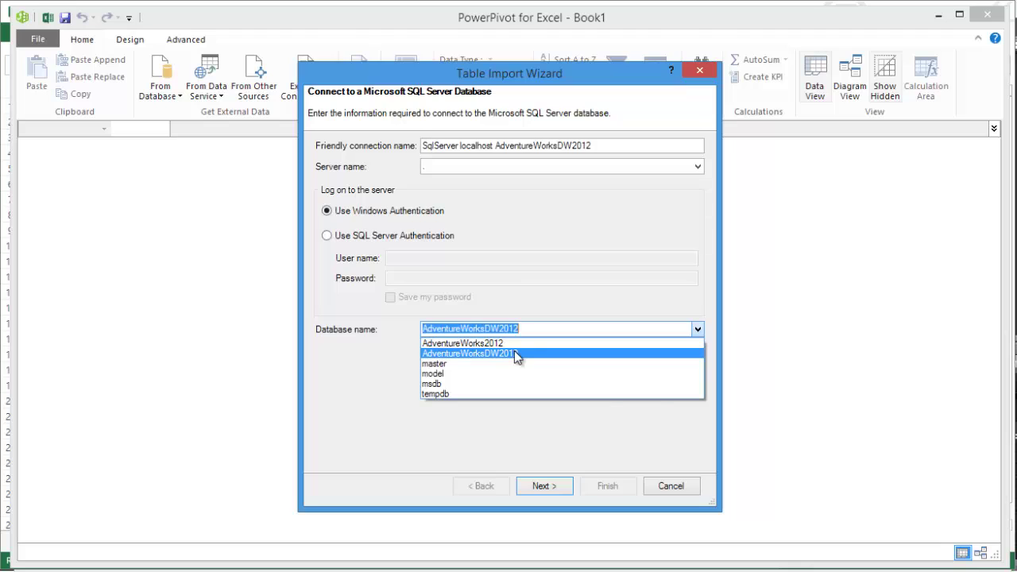
click(544, 486)
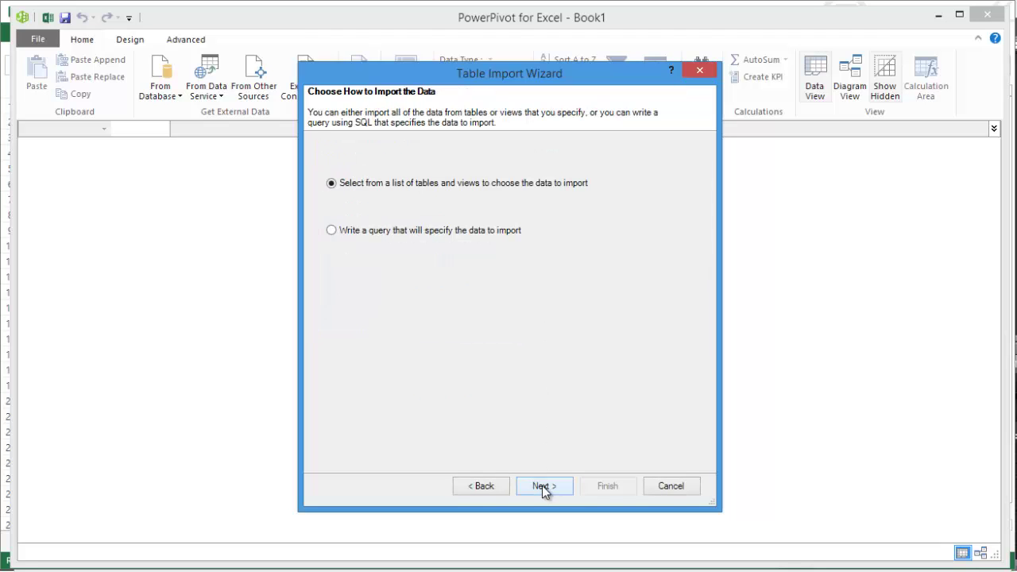
Choose to import from the list of tables and select DimCustomer, DimGeography and FactInternetSales
click(545, 486)
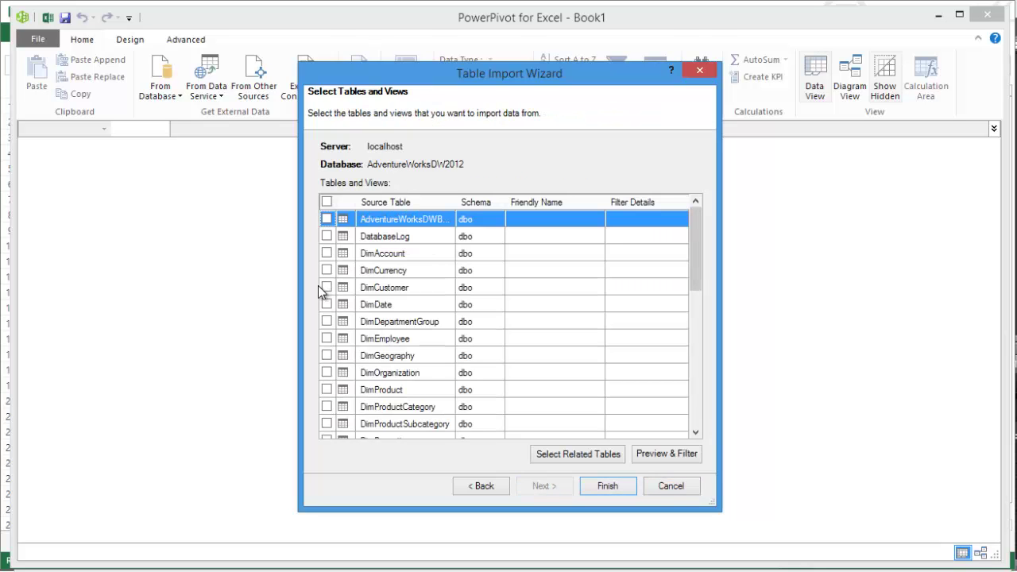
click(326, 287)
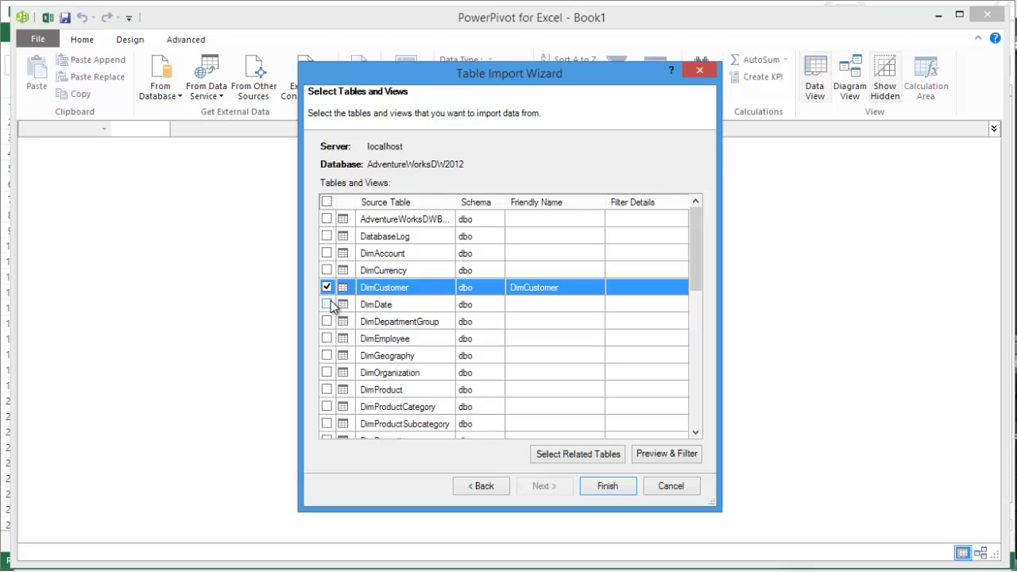
click(327, 356)
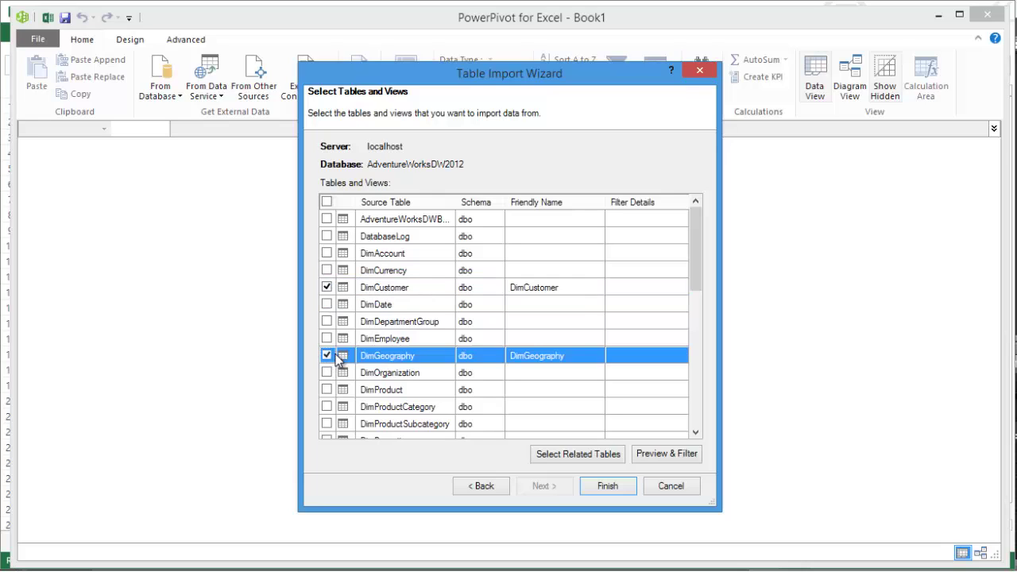
drag(695, 262, 643, 355)
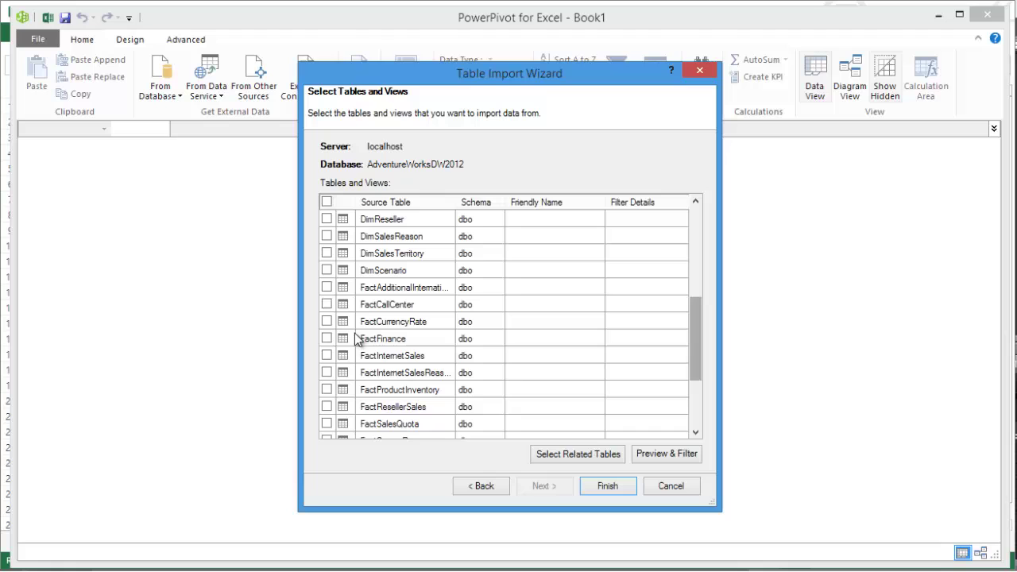
click(327, 355)
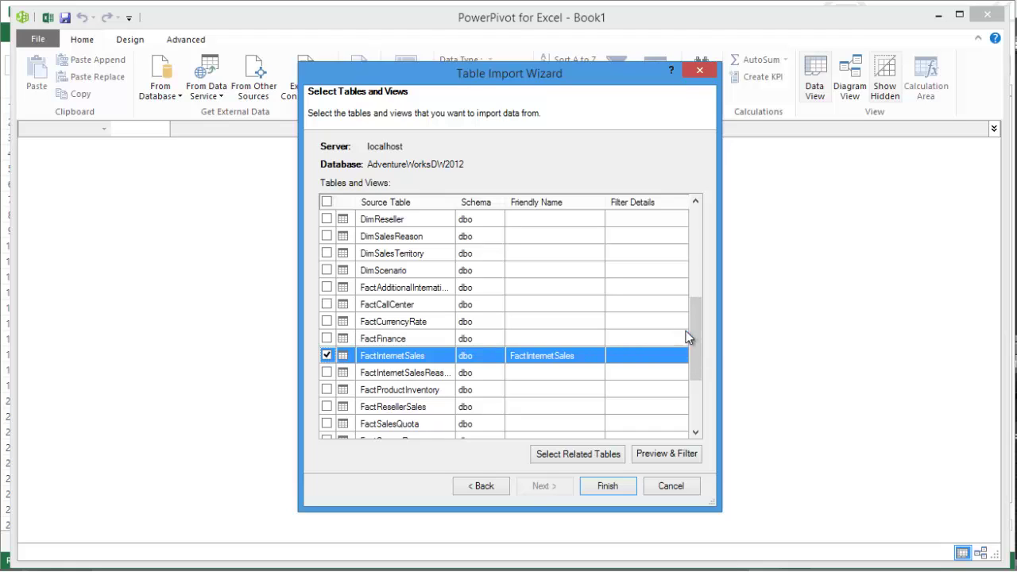
Filter DimGeography to only the US CountryRegionCode and import the selected tables into the data model
drag(699, 344, 693, 298)
click(648, 252)
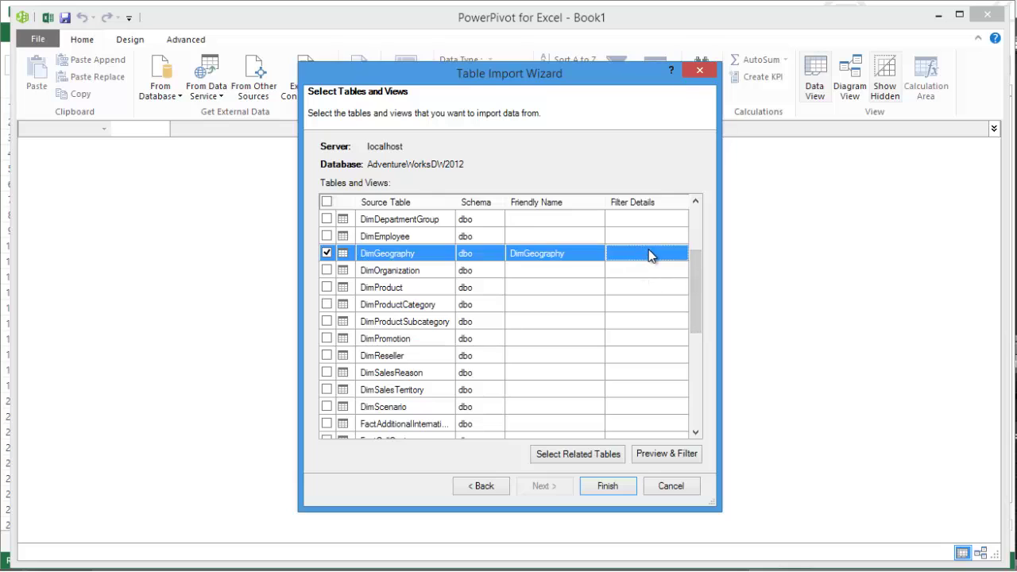
click(668, 455)
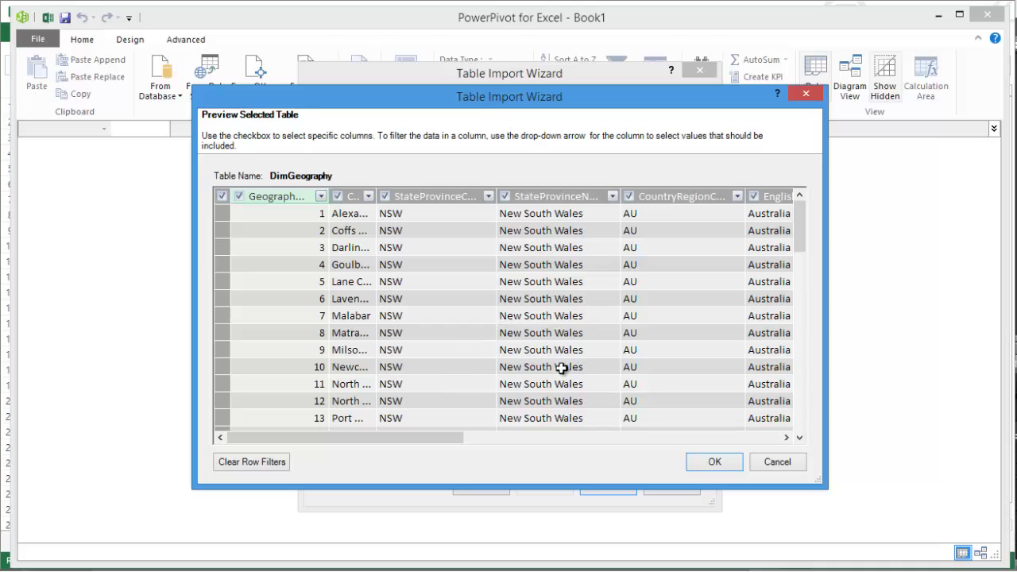
click(738, 197)
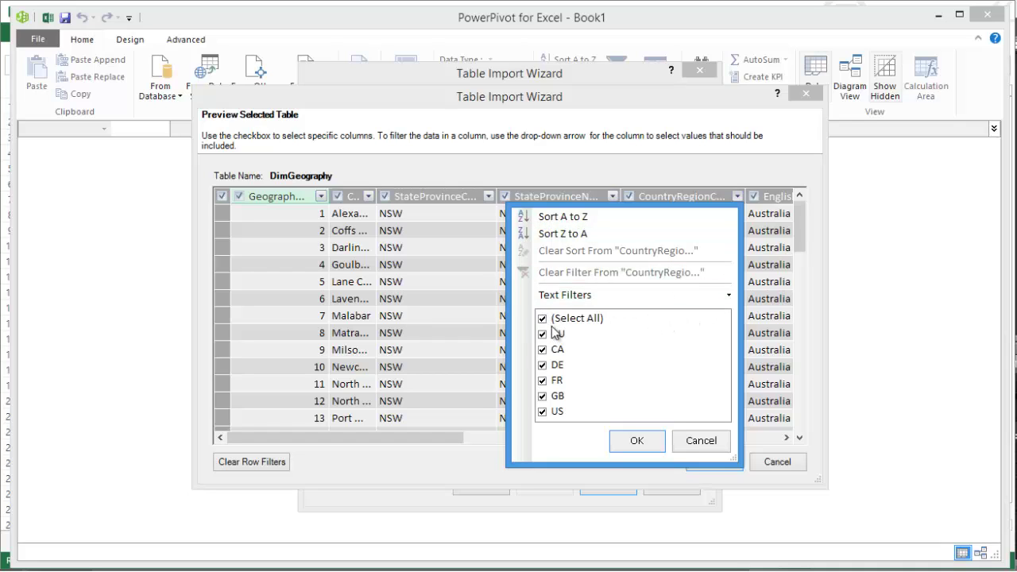
click(546, 318)
click(548, 411)
click(638, 442)
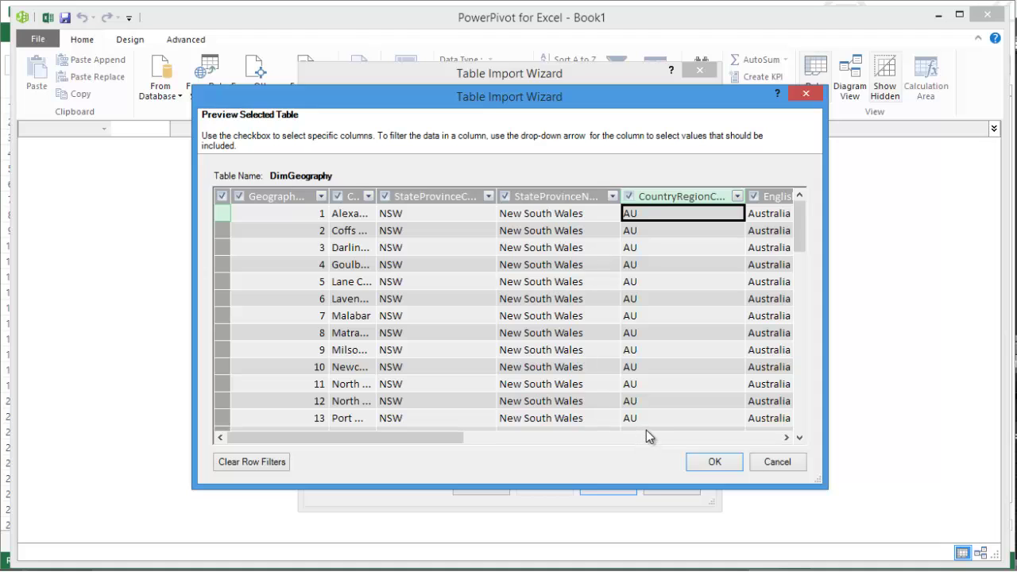
click(735, 465)
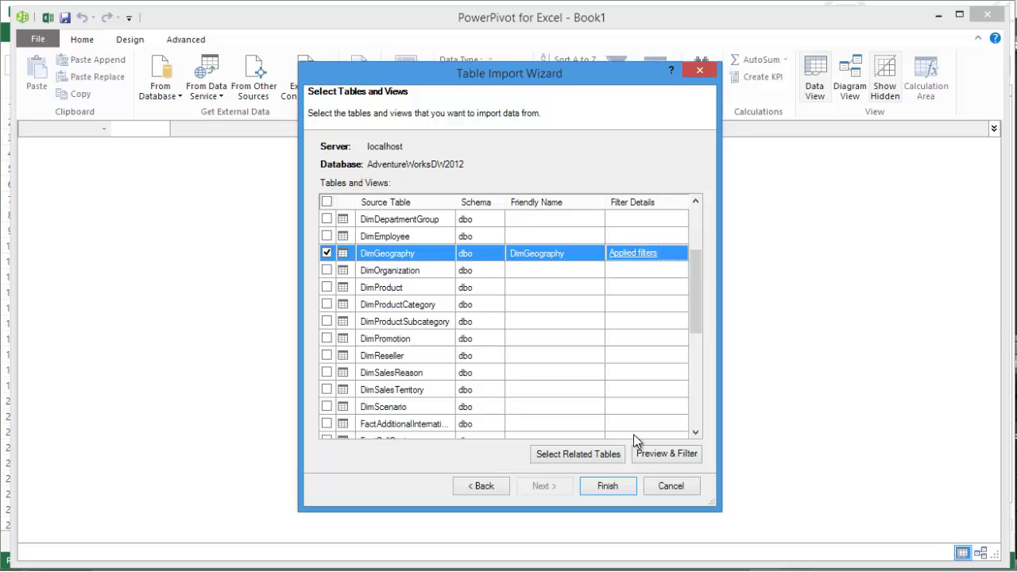
click(607, 485)
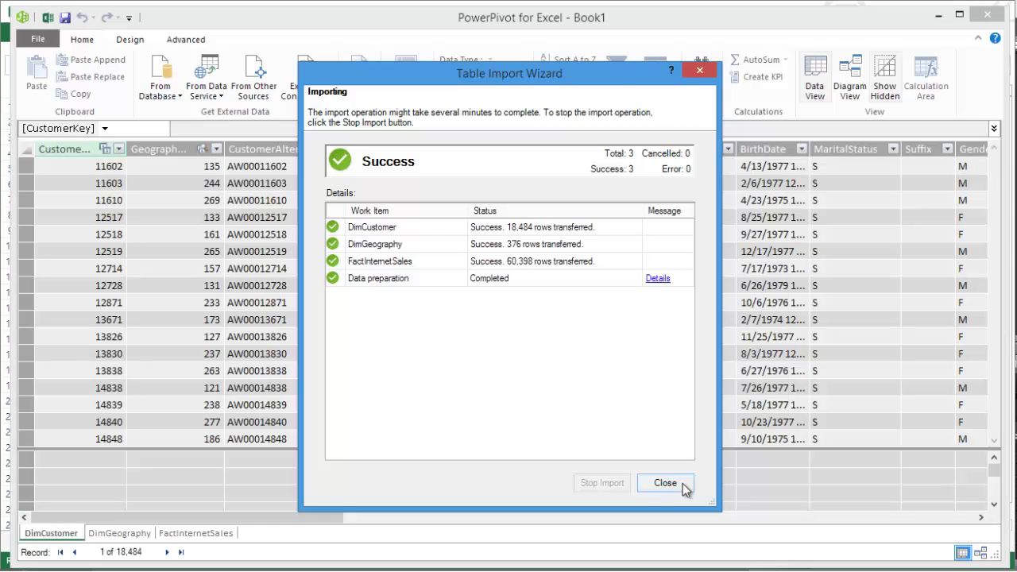
click(683, 483)
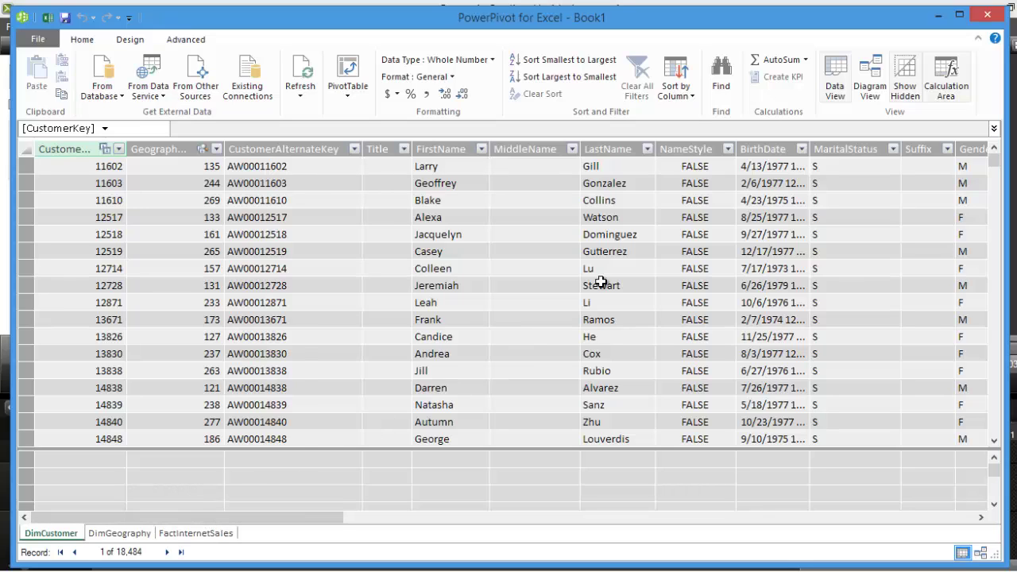
Arrange FactInternetSales, DimCustomer and DimGeography side by side in the relationship diagram, enlarge them to show more fields, and save the workbook
click(876, 88)
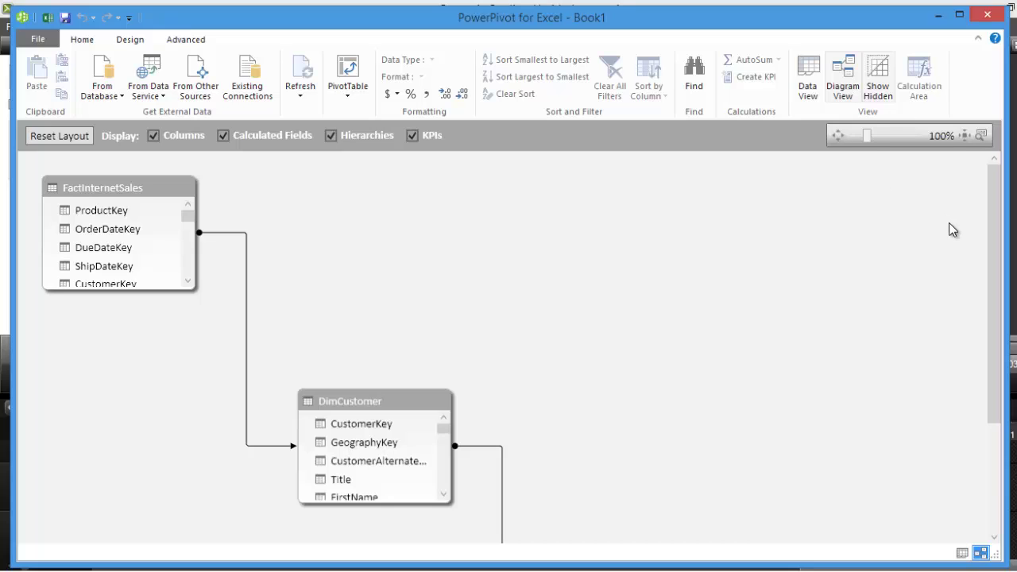
click(855, 137)
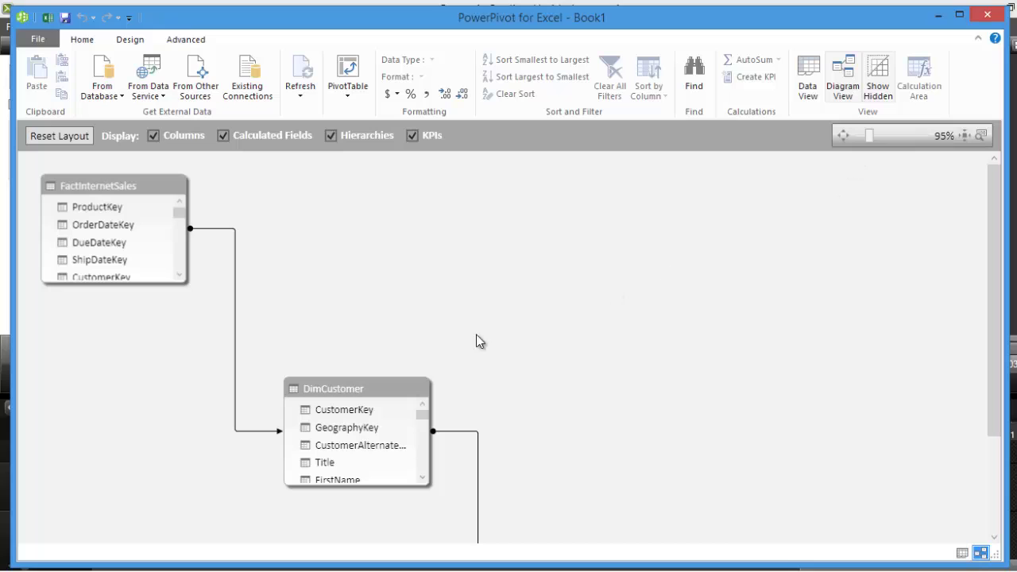
drag(992, 345, 999, 421)
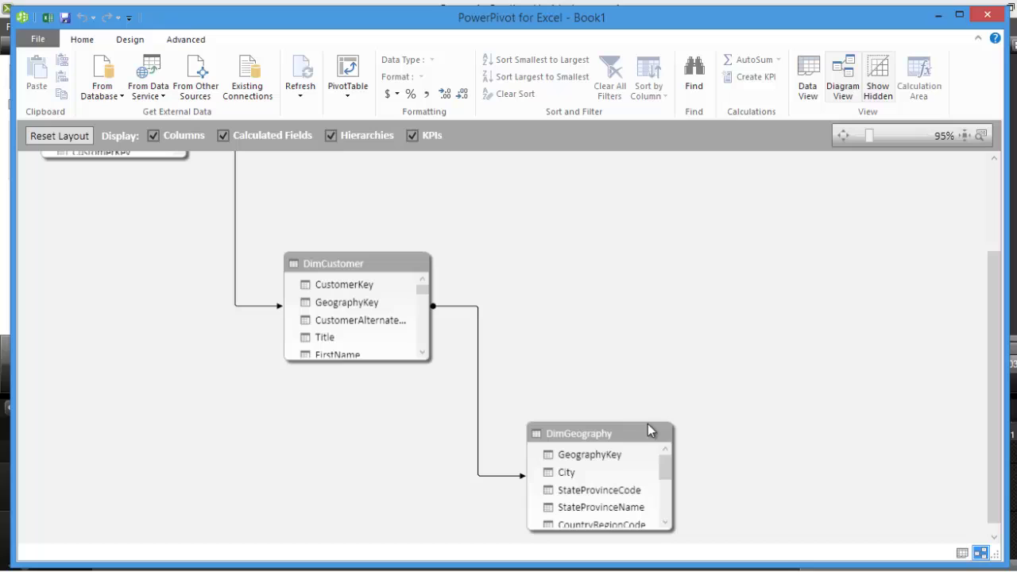
drag(602, 433, 603, 228)
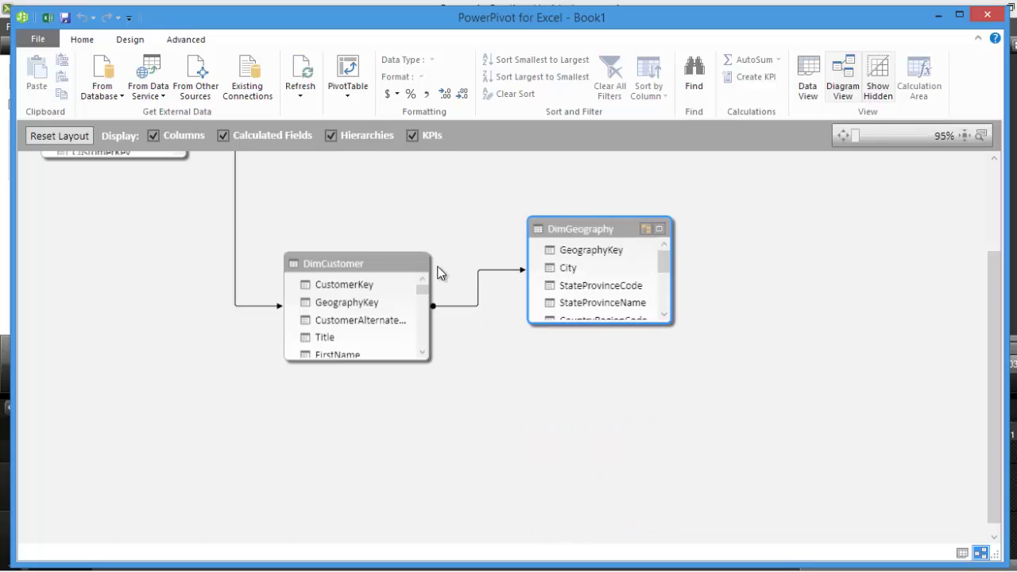
drag(132, 186, 152, 273)
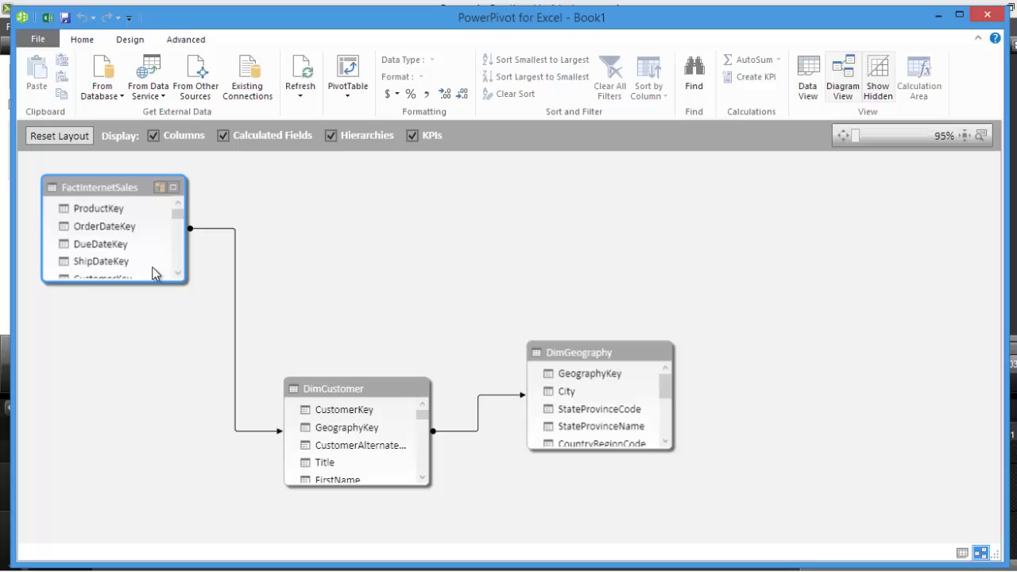
drag(361, 388, 387, 204)
click(170, 277)
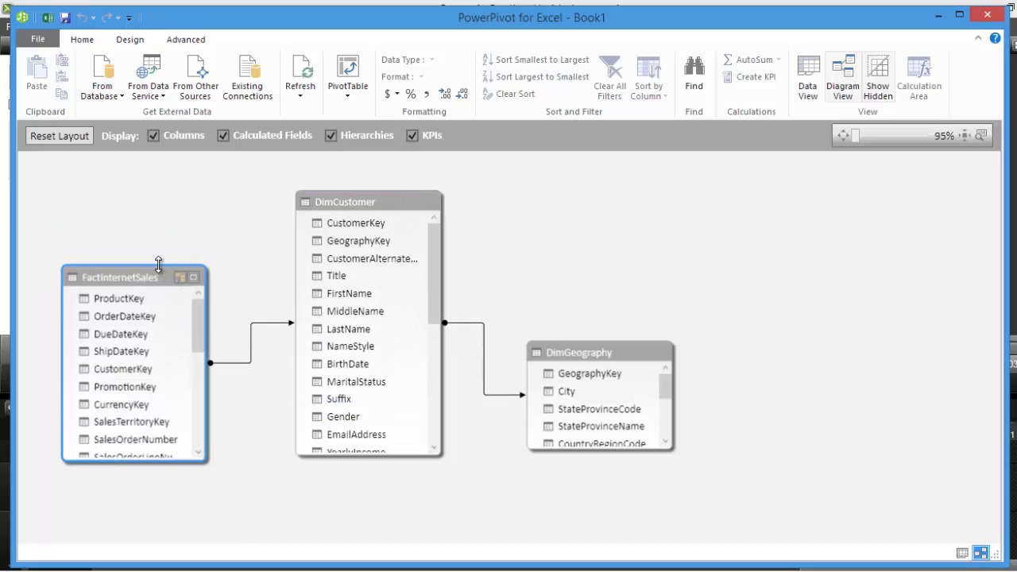
drag(158, 203, 159, 182)
drag(588, 343, 589, 197)
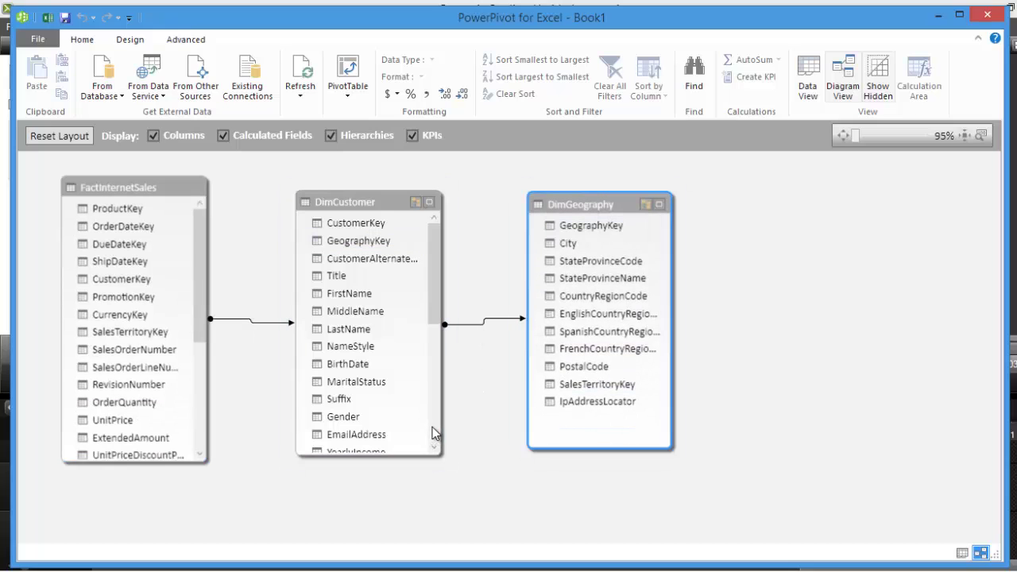
key(ctrl+s)
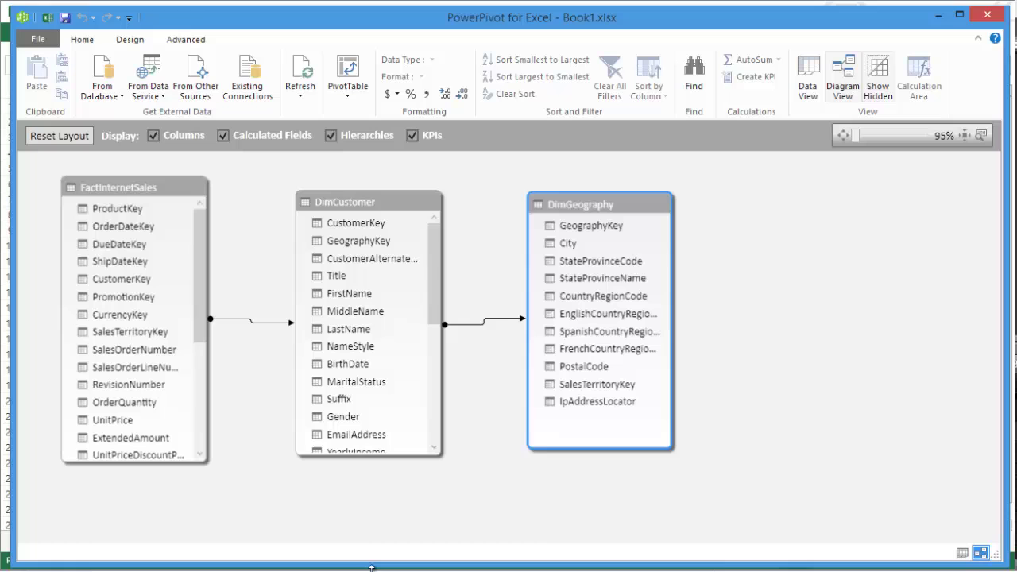
Switch to the Book1.xlsx workbook in Excel and launch Power Map
mouse_move(335, 518)
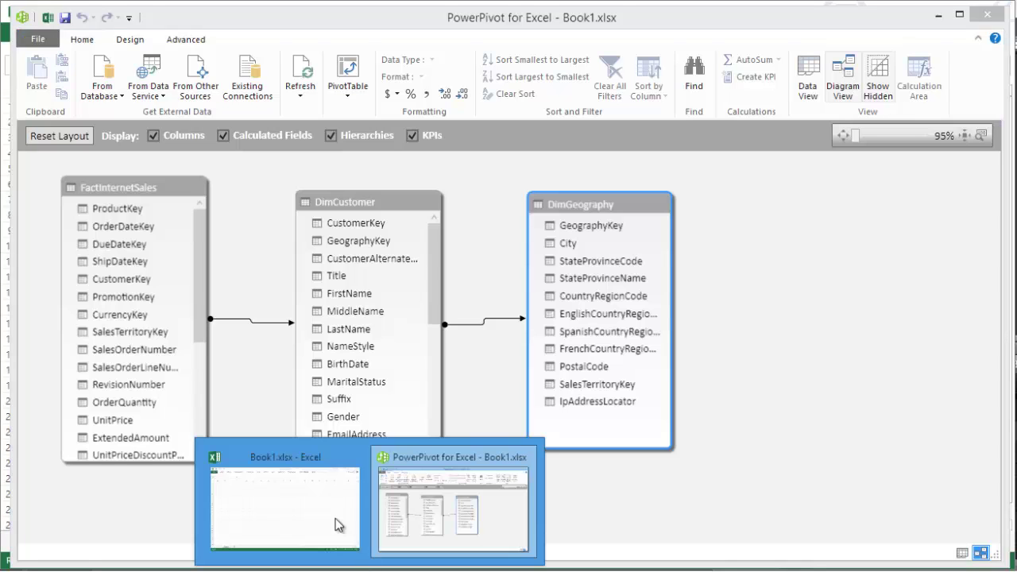
click(284, 494)
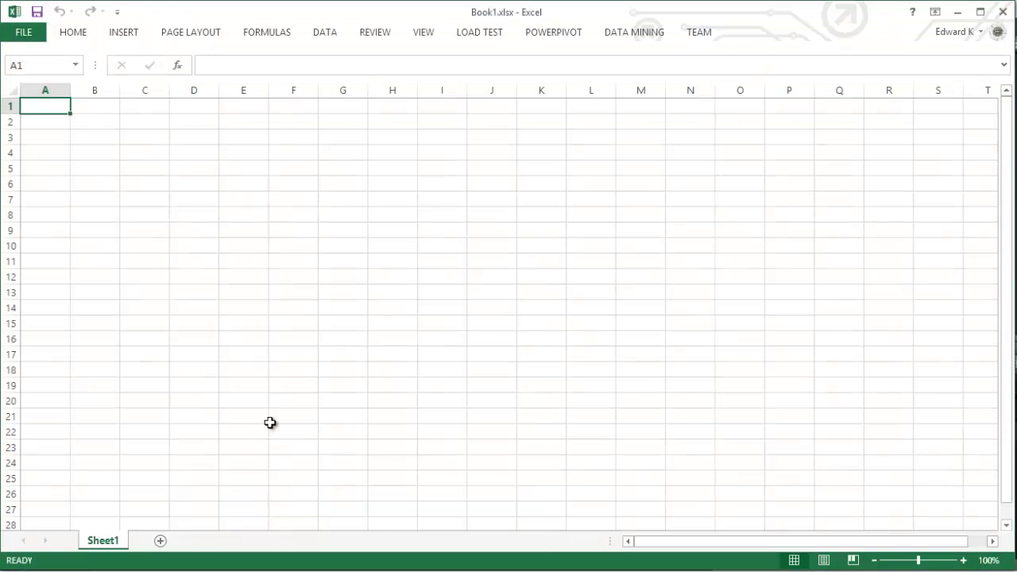
click(125, 36)
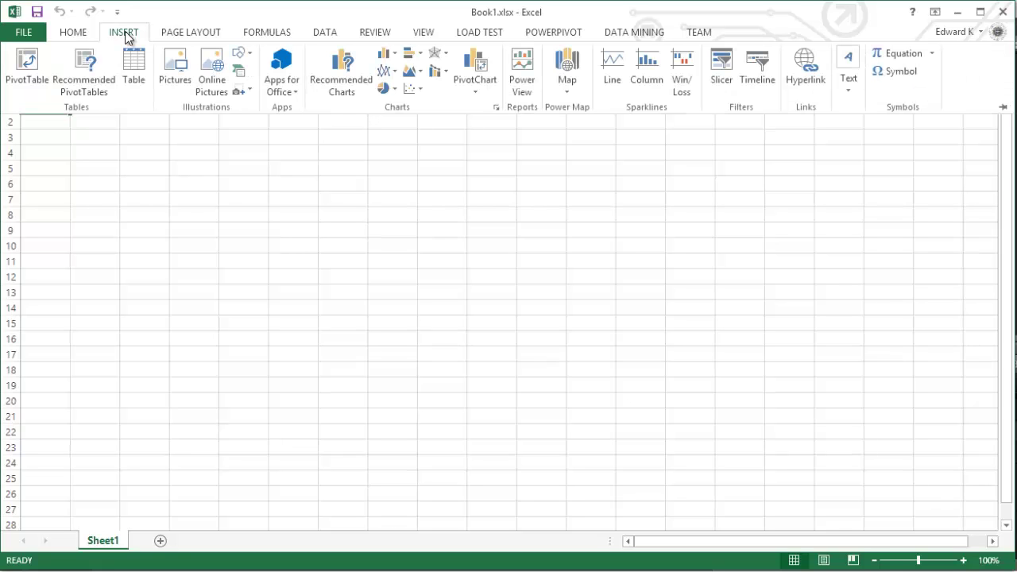
click(567, 99)
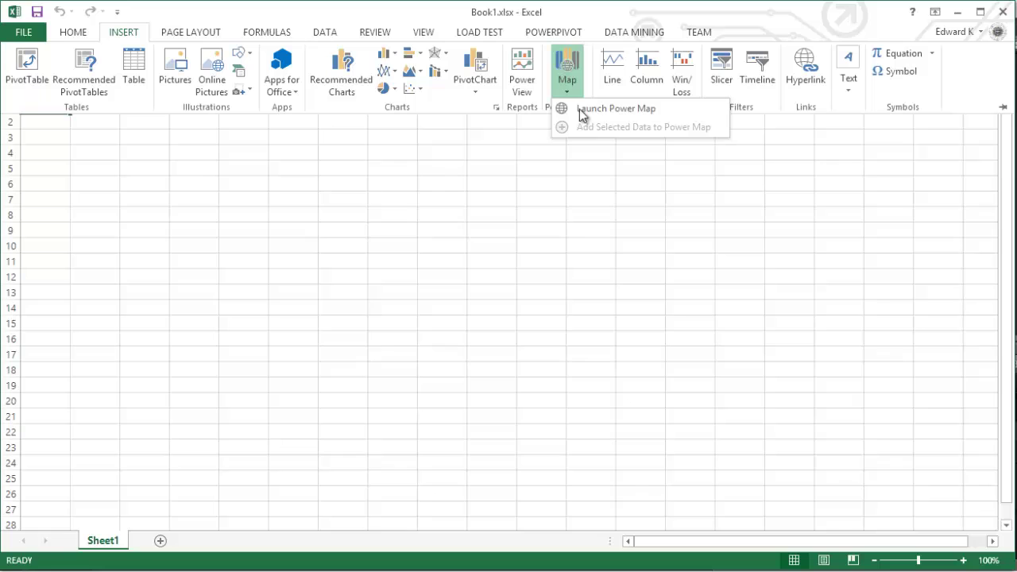
click(690, 109)
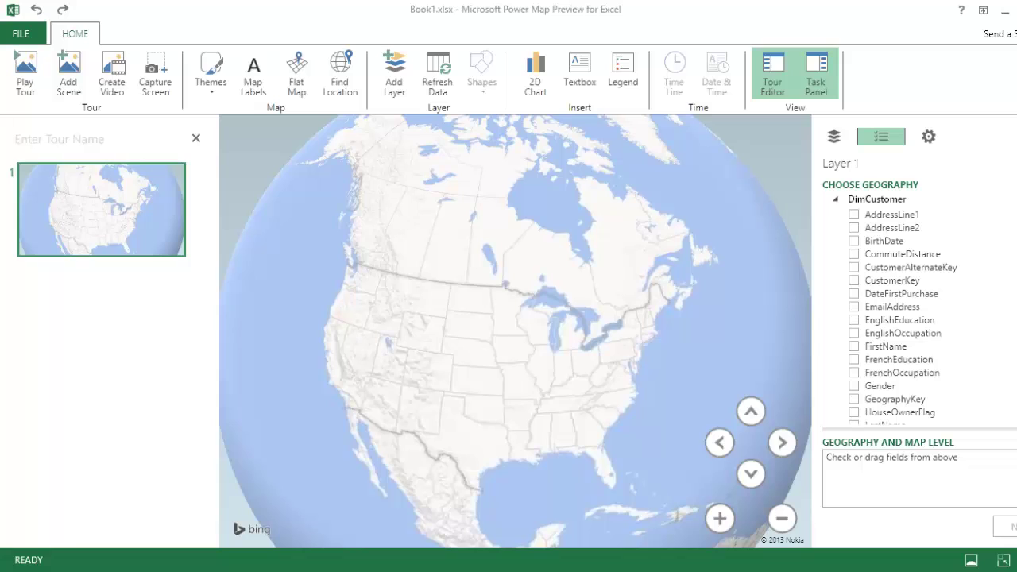
Set the StateProvinceName and City fields of DimGeography as the map's geography levels
scroll(1005, 318, down, 10)
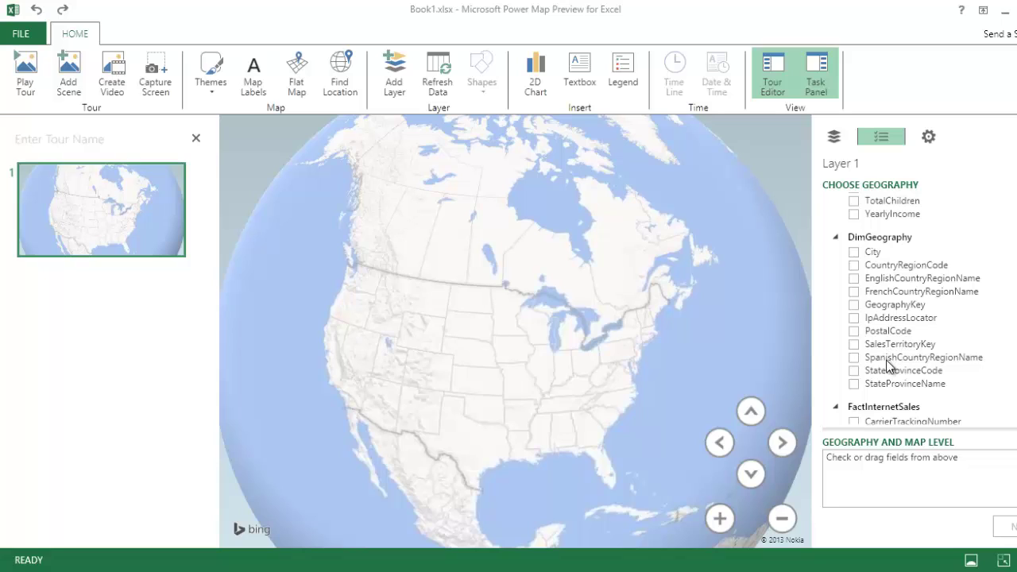
drag(887, 401, 915, 463)
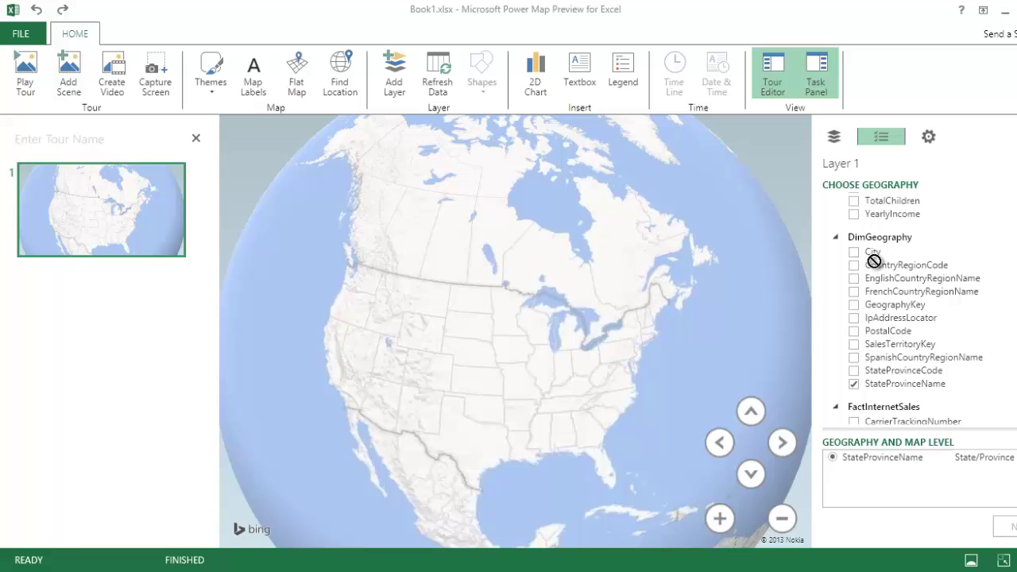
drag(876, 360, 920, 481)
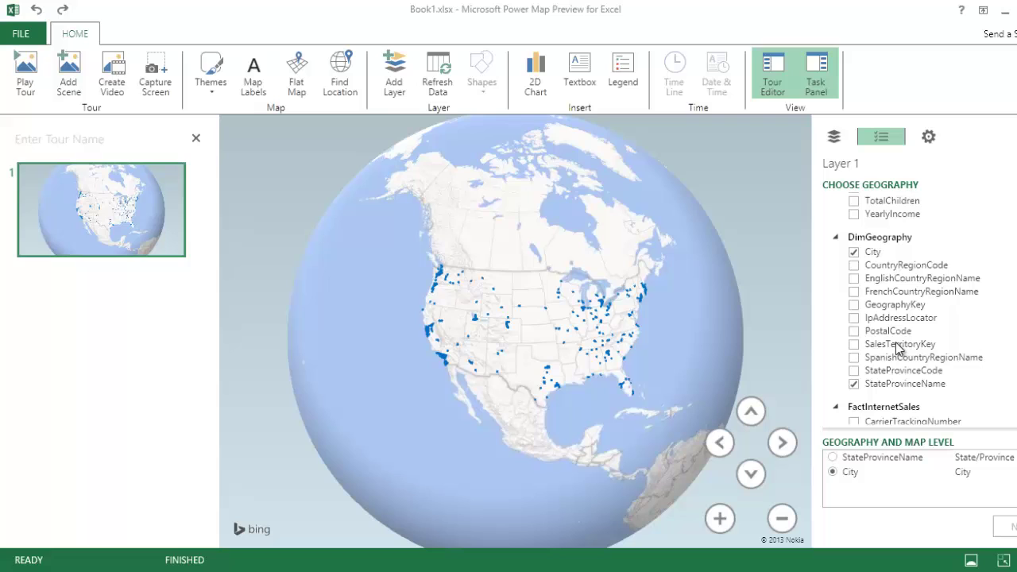
Plot SalesAmount from FactInternetSales as the column height by city and remove the Layer 1 legend from the map
scroll(990, 422, down, 7)
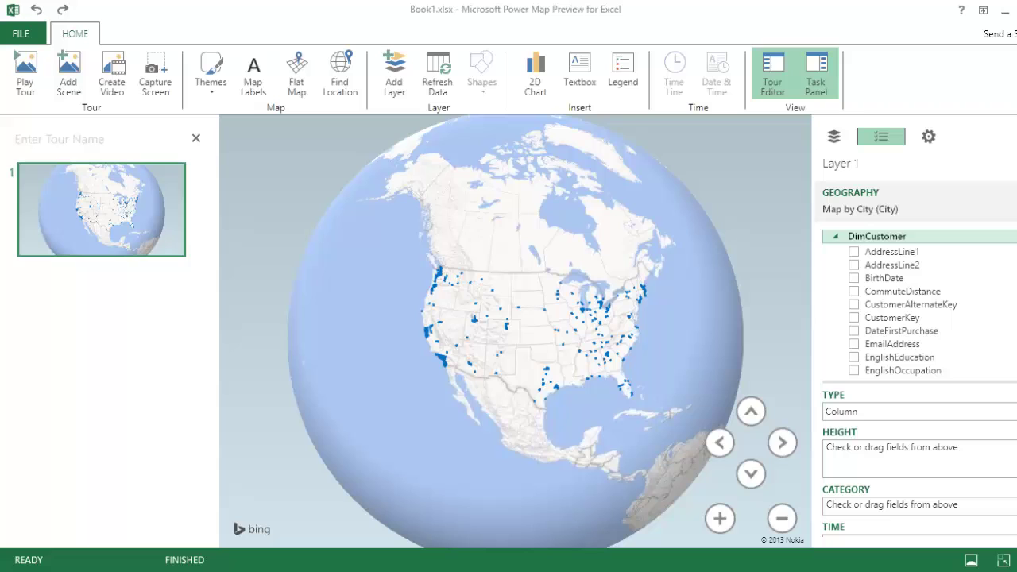
scroll(898, 302, down, 8)
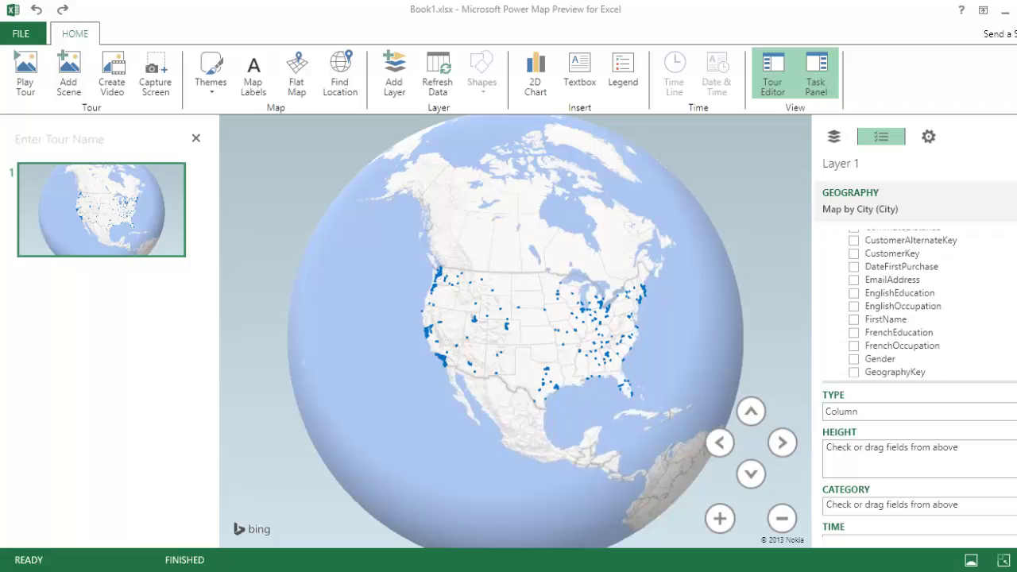
scroll(906, 302, down, 10)
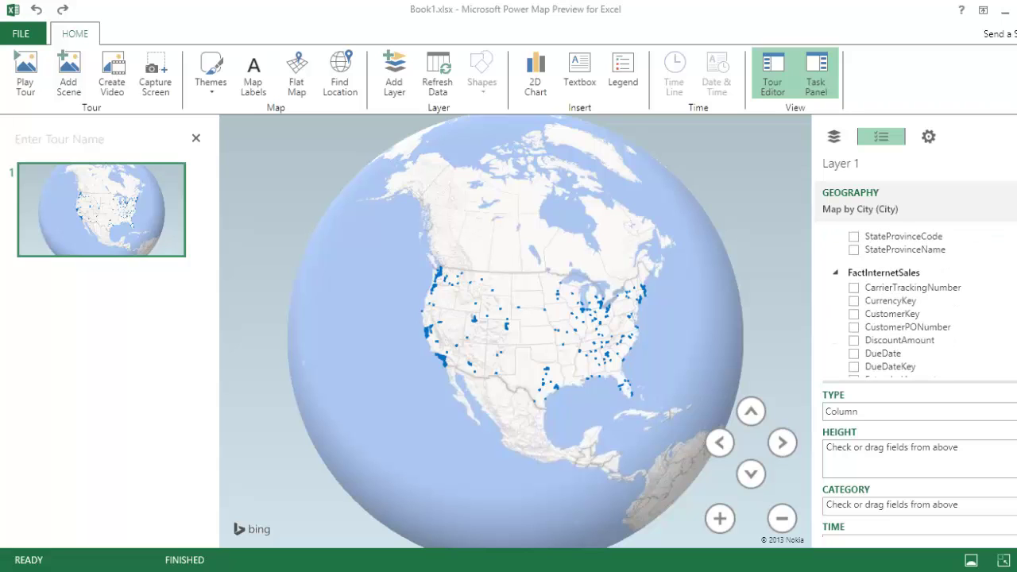
scroll(920, 310, down, 4)
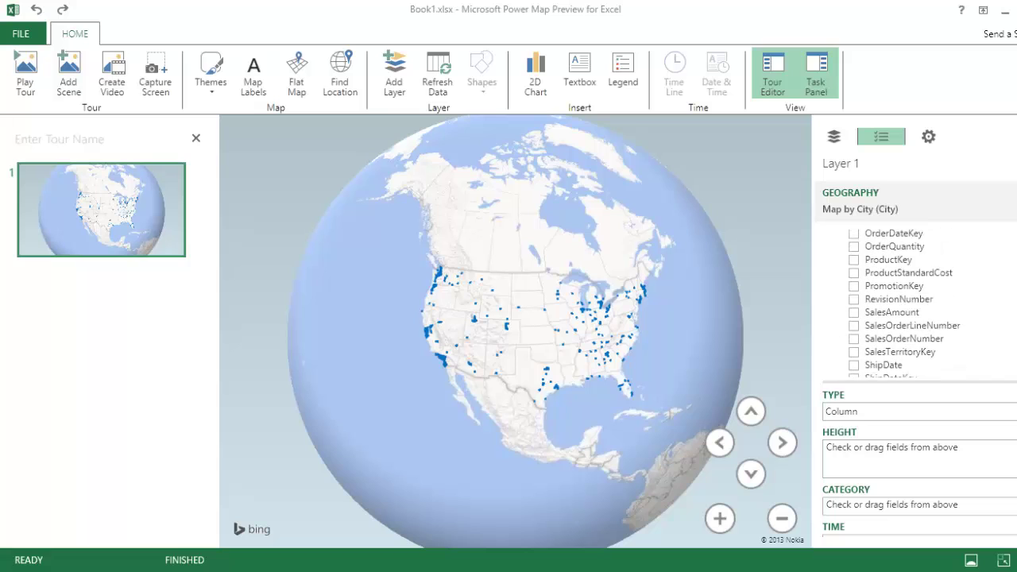
drag(879, 310, 901, 465)
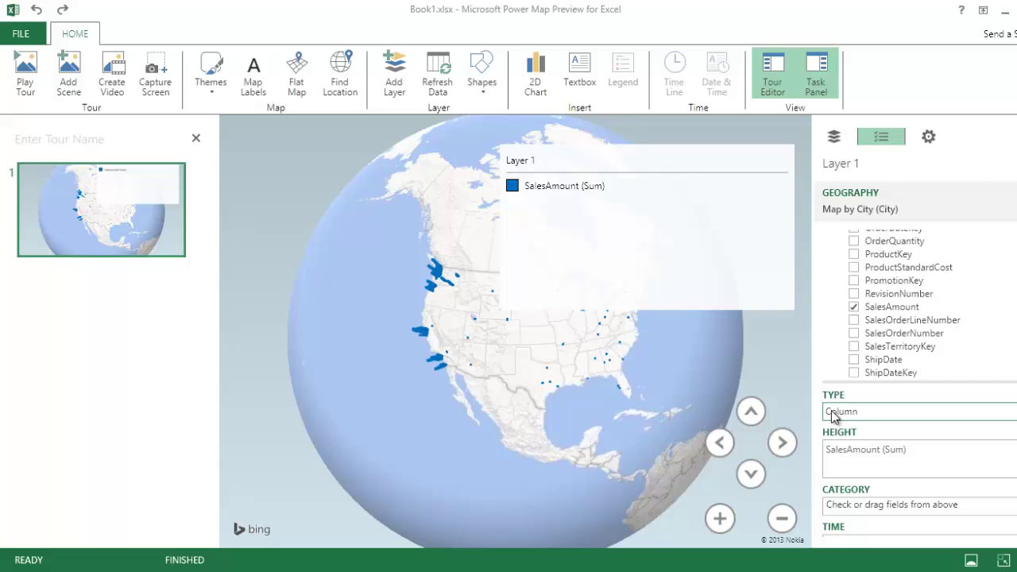
mouse_move(778, 163)
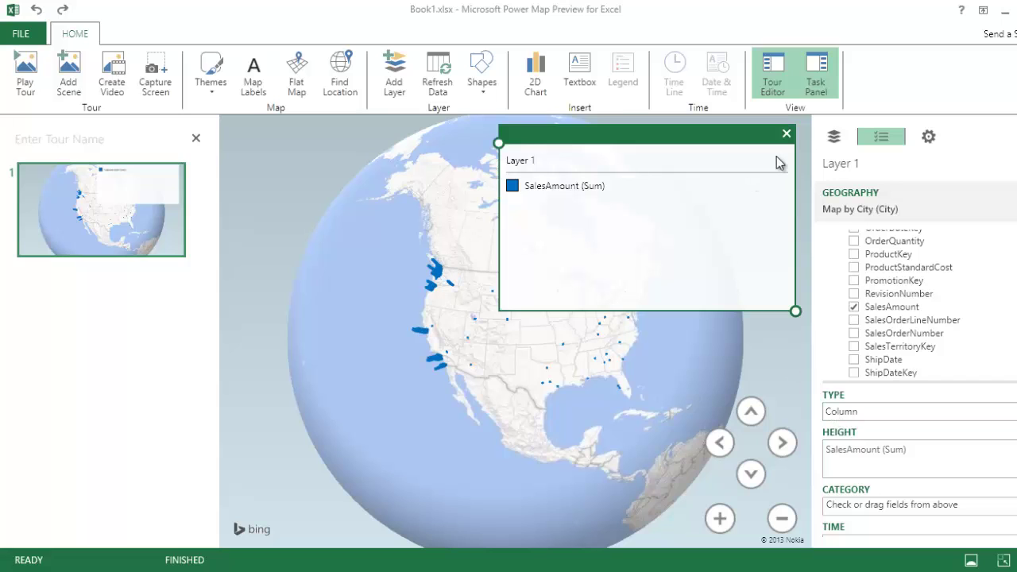
click(785, 136)
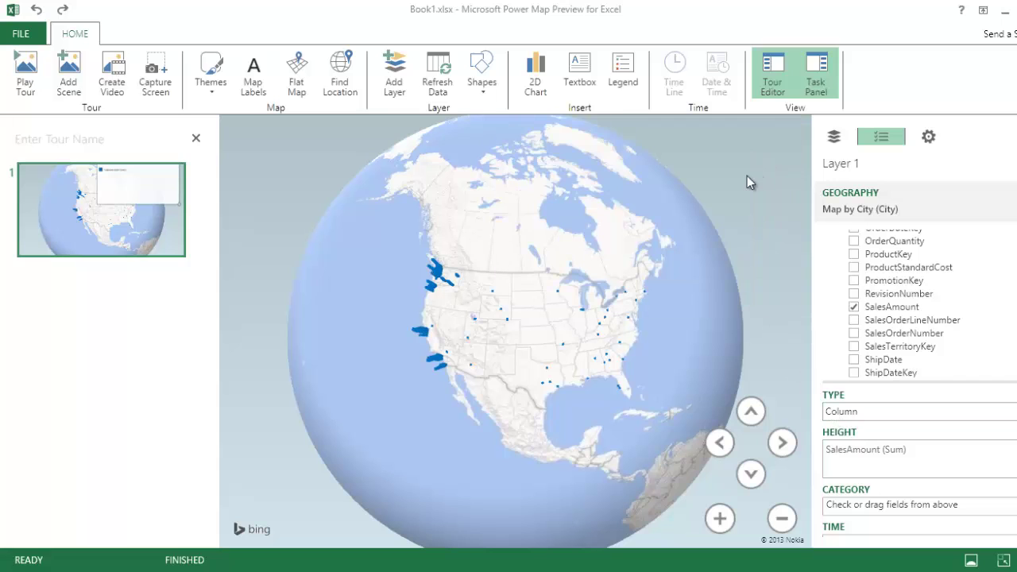
Examine the SalesAmount columns across the United States at closer range, especially along the West Coast
click(758, 412)
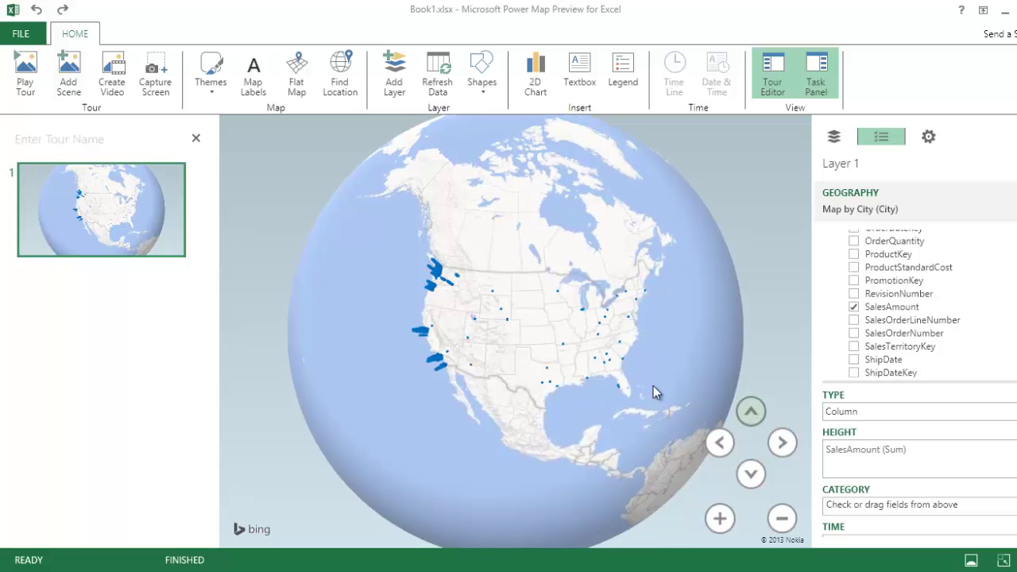
click(719, 518)
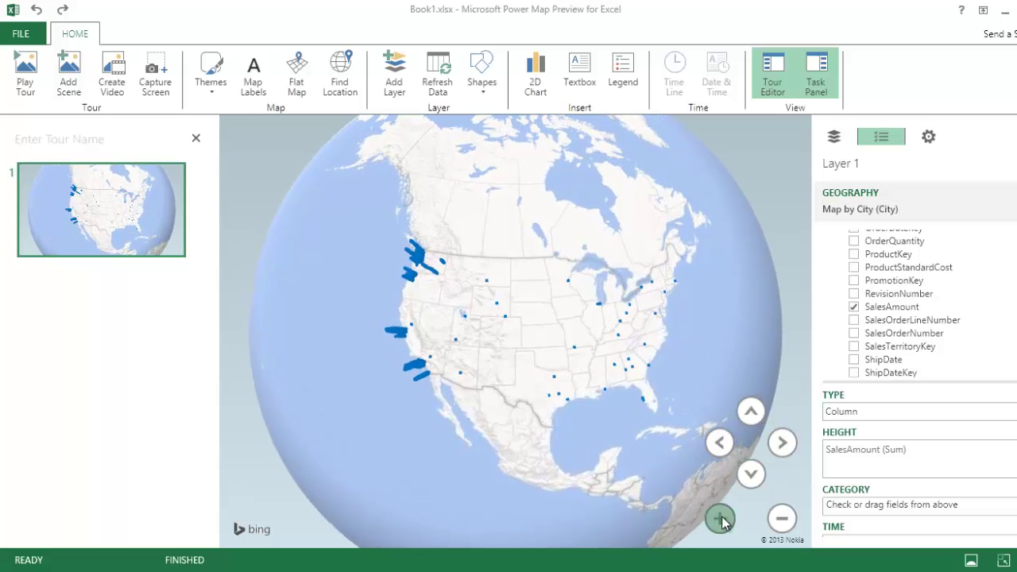
click(720, 519)
click(719, 519)
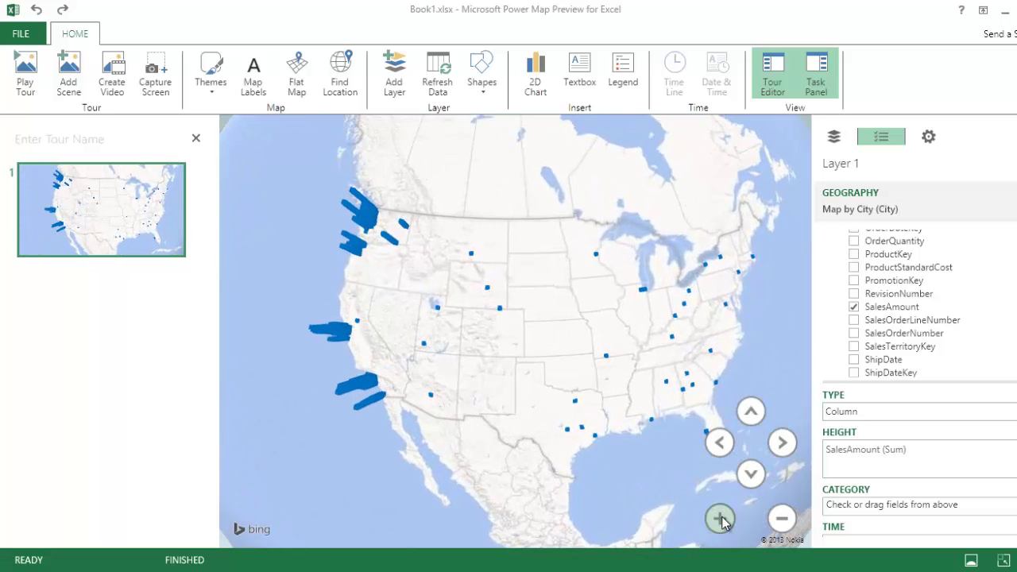
click(720, 519)
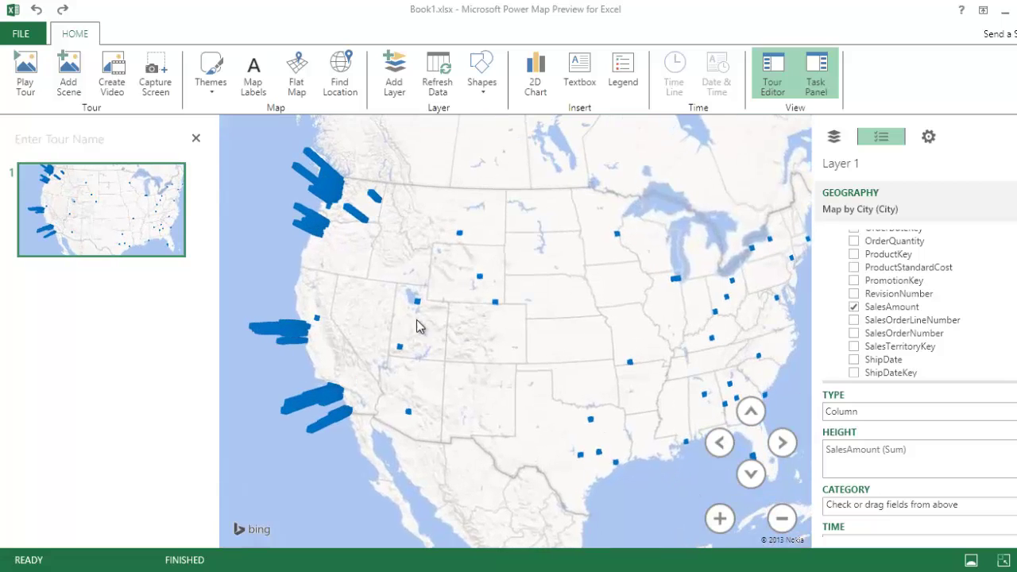
scroll(400, 320, up, 3)
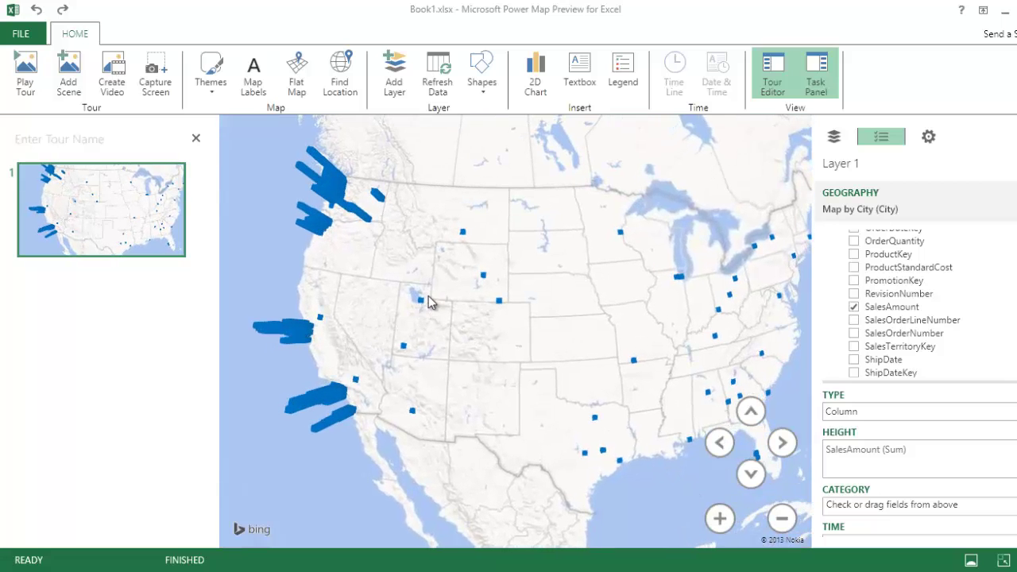
scroll(403, 276, up, 3)
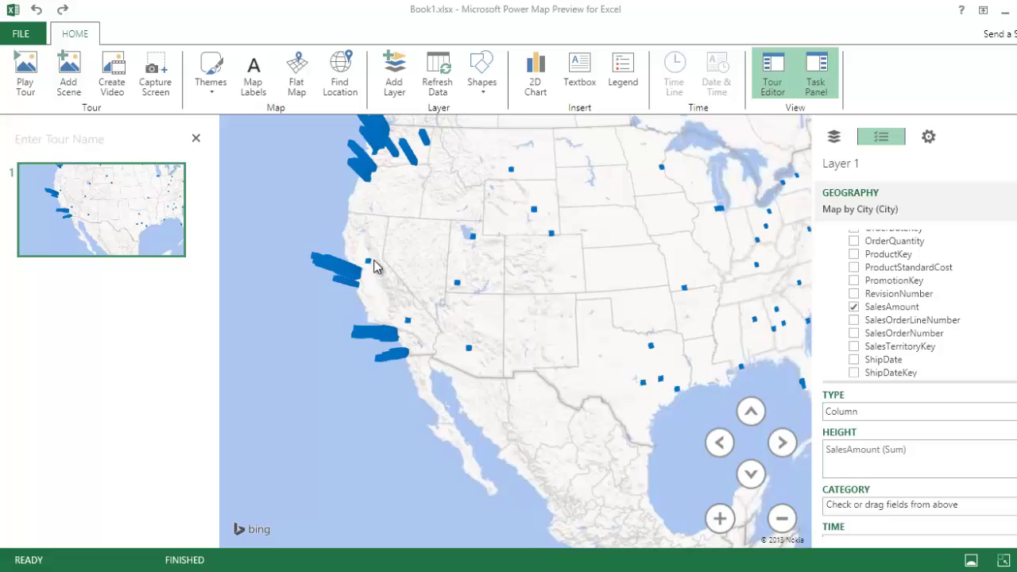
scroll(389, 295, up, 3)
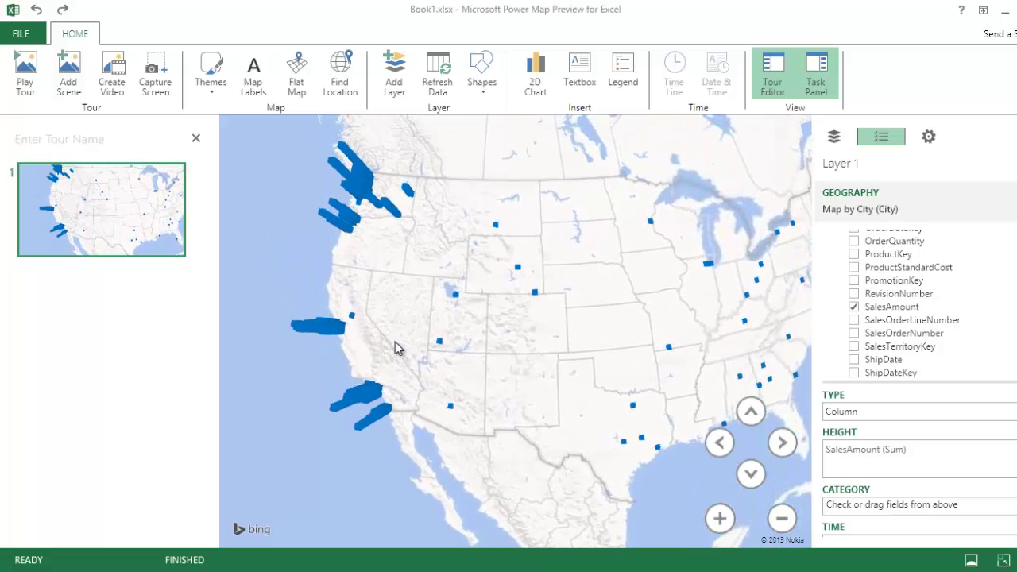
Inspect the city sales columns in the Pacific Northwest and Northern California from a low, tilted angle
double_click(368, 229)
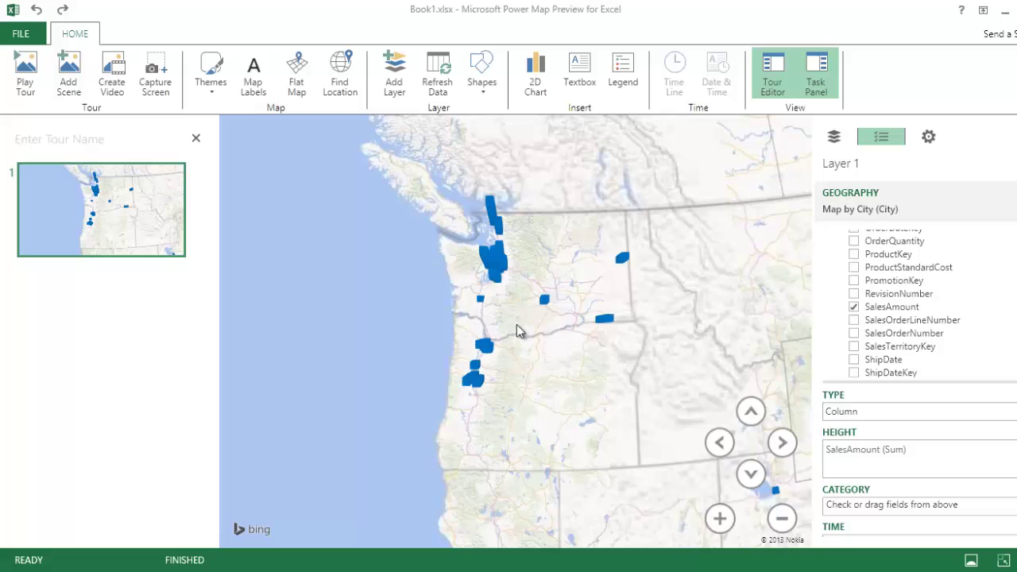
double_click(517, 325)
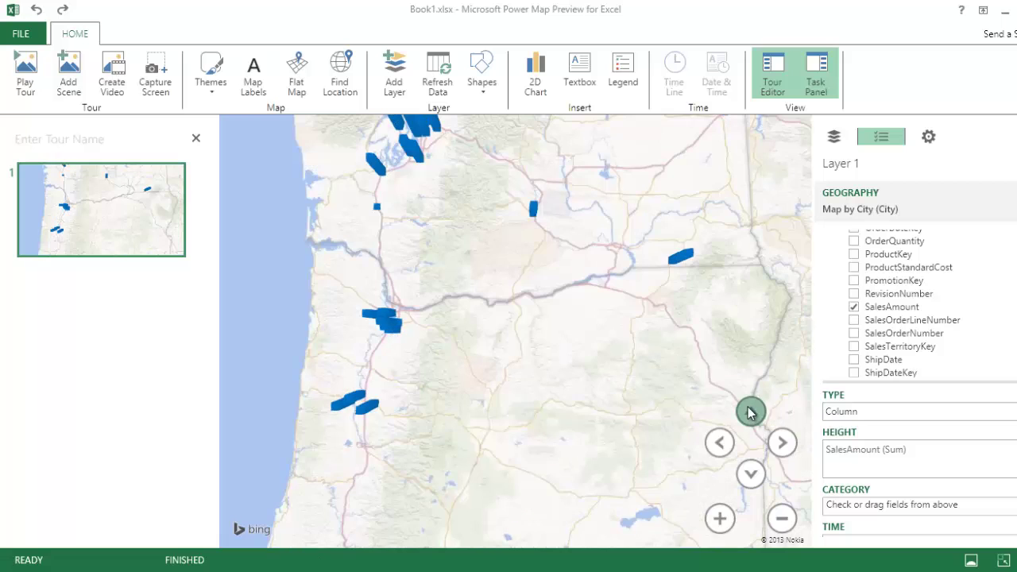
click(753, 473)
drag(753, 473, 752, 474)
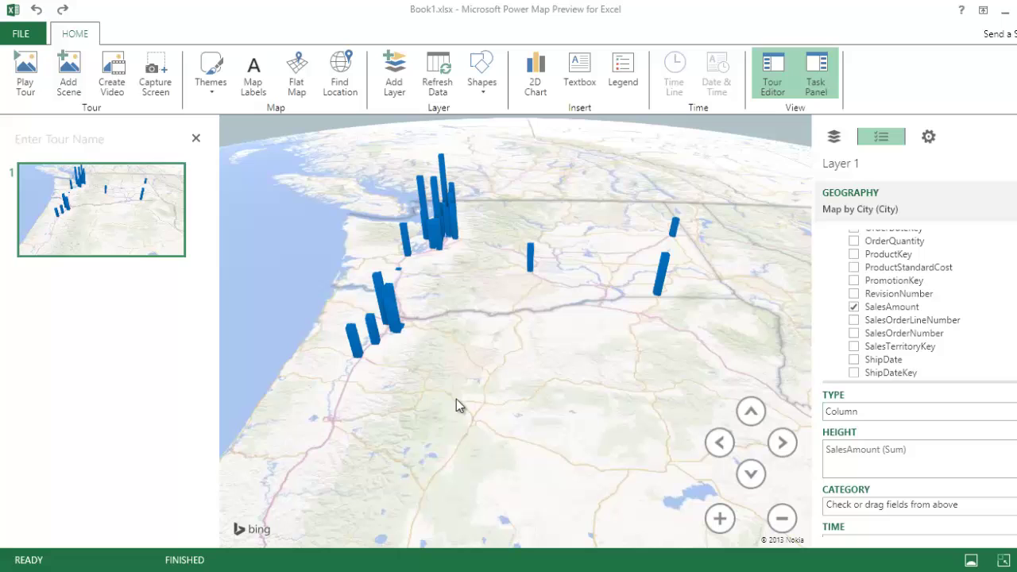
drag(456, 399, 430, 174)
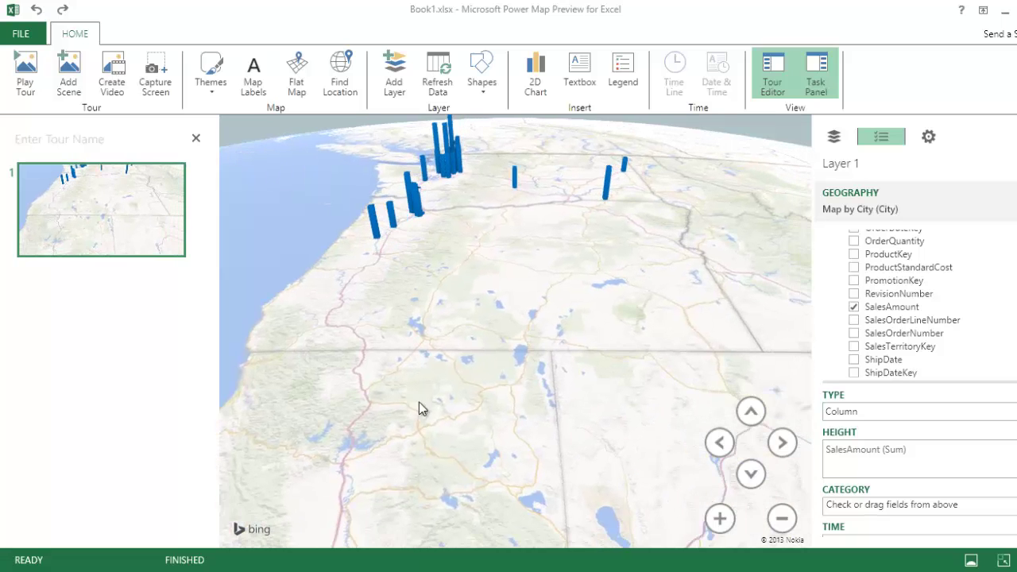
drag(534, 290, 586, 250)
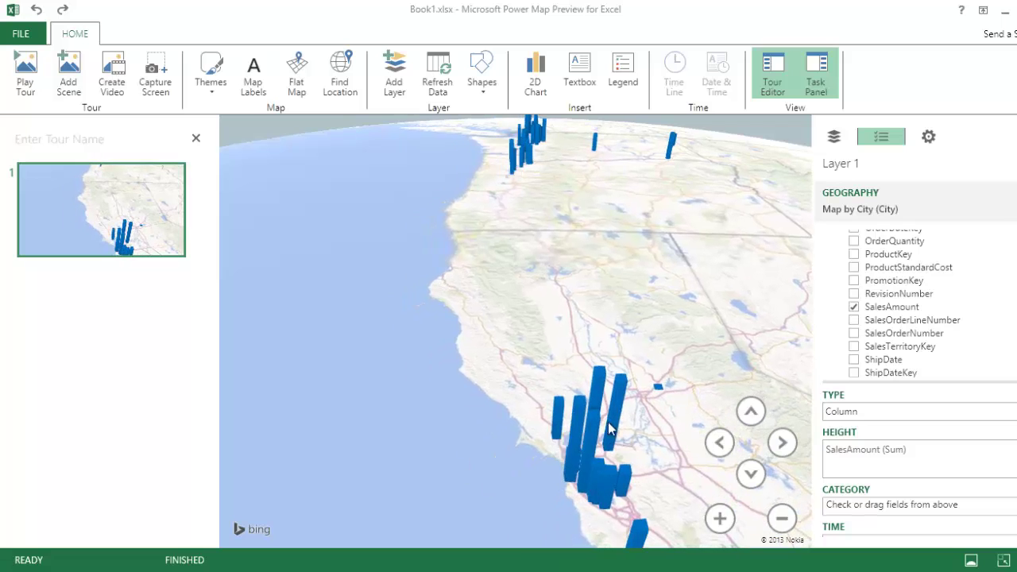
drag(646, 486, 558, 337)
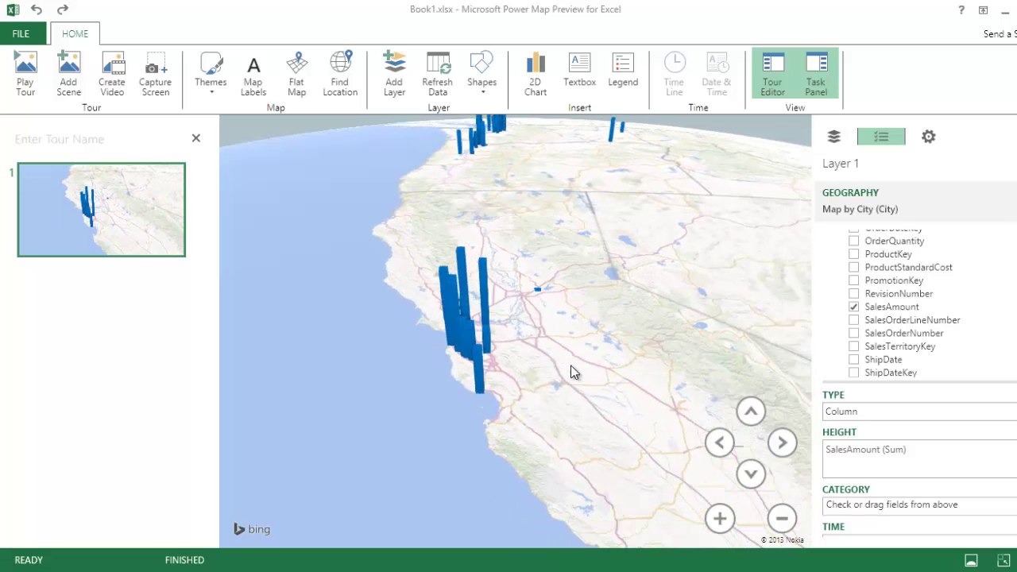
mouse_move(453, 259)
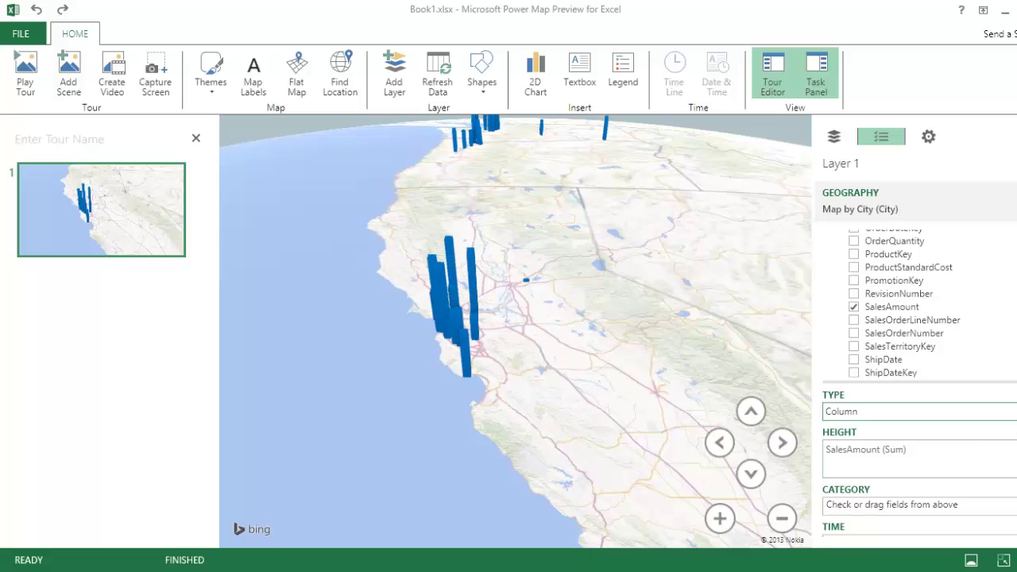
Change the Layer 1 visualization type from columns to HeatMap
click(914, 411)
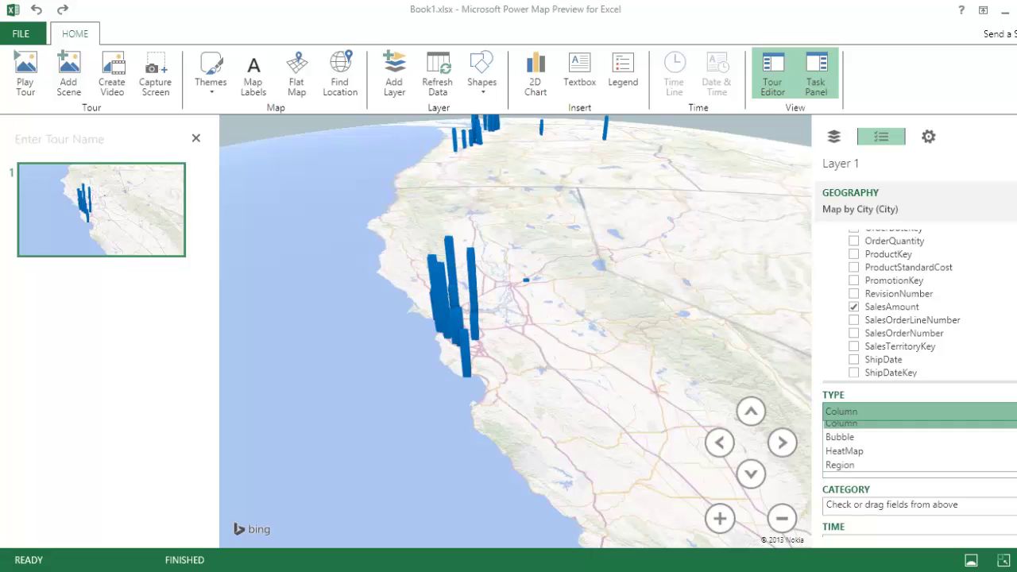
click(860, 458)
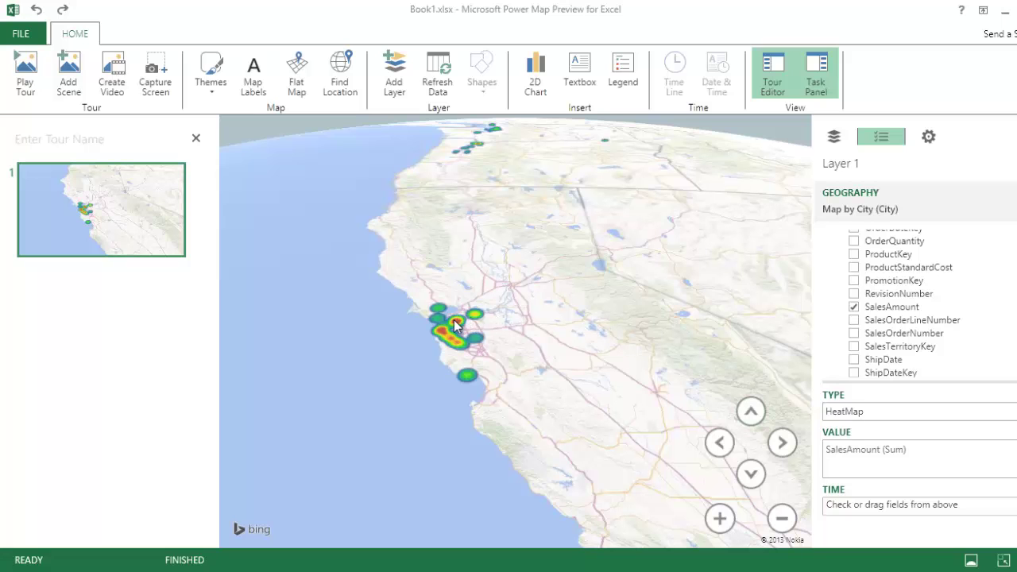
scroll(456, 324, up, 5)
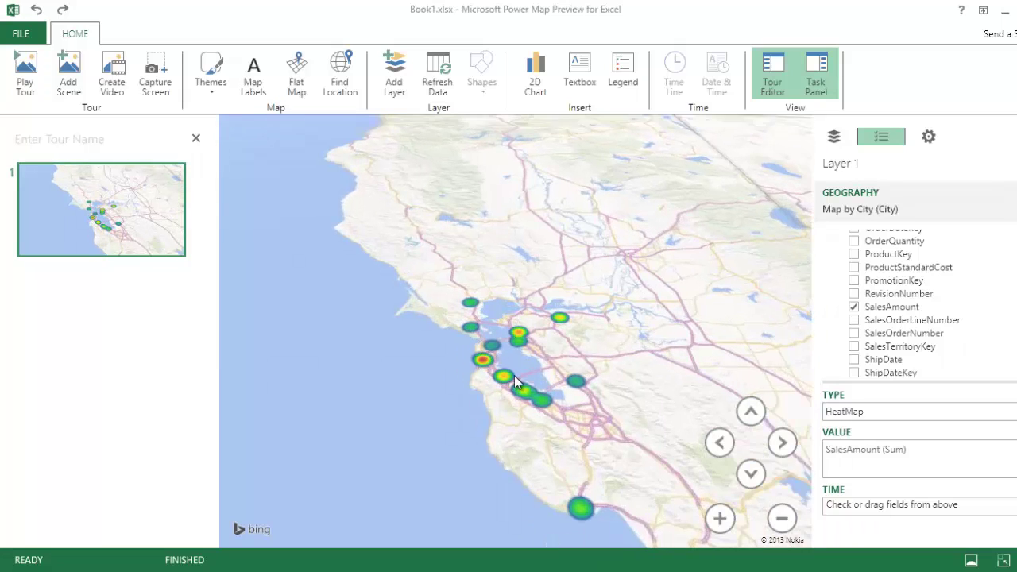
Examine the sales heat map from the San Francisco Bay area out to the West Coast and the wider United States
click(780, 519)
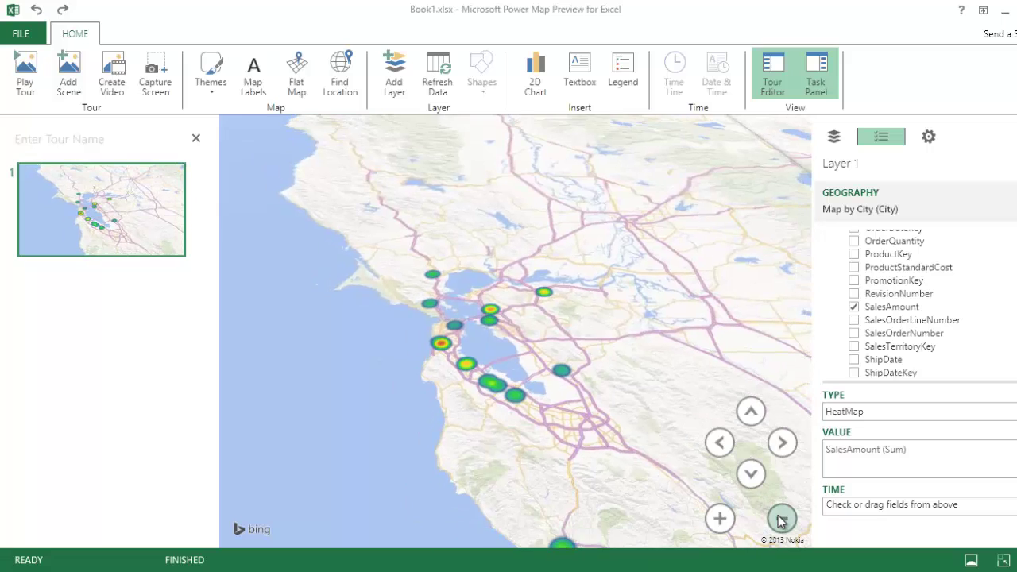
click(780, 518)
click(780, 519)
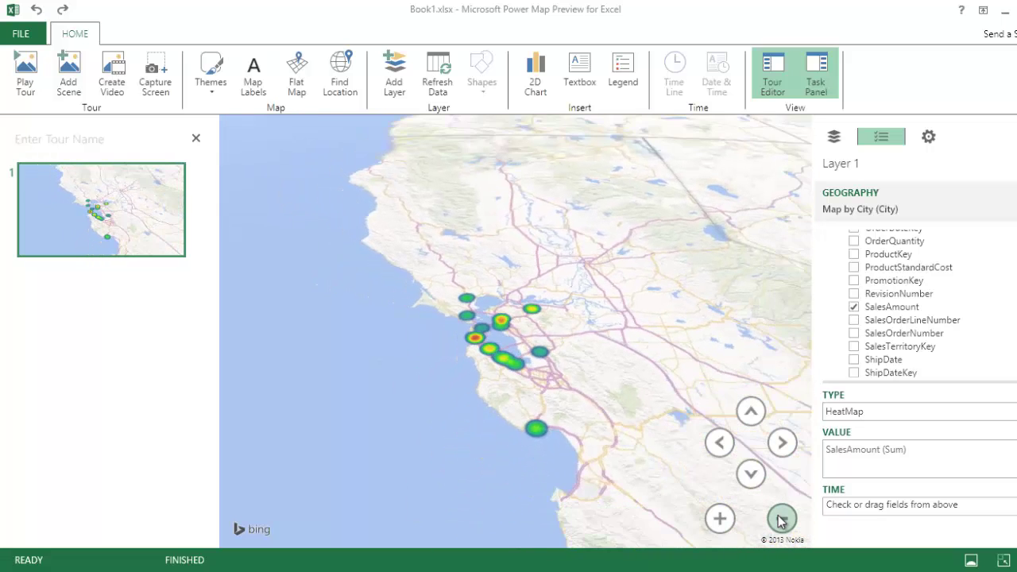
click(780, 519)
click(782, 518)
click(781, 518)
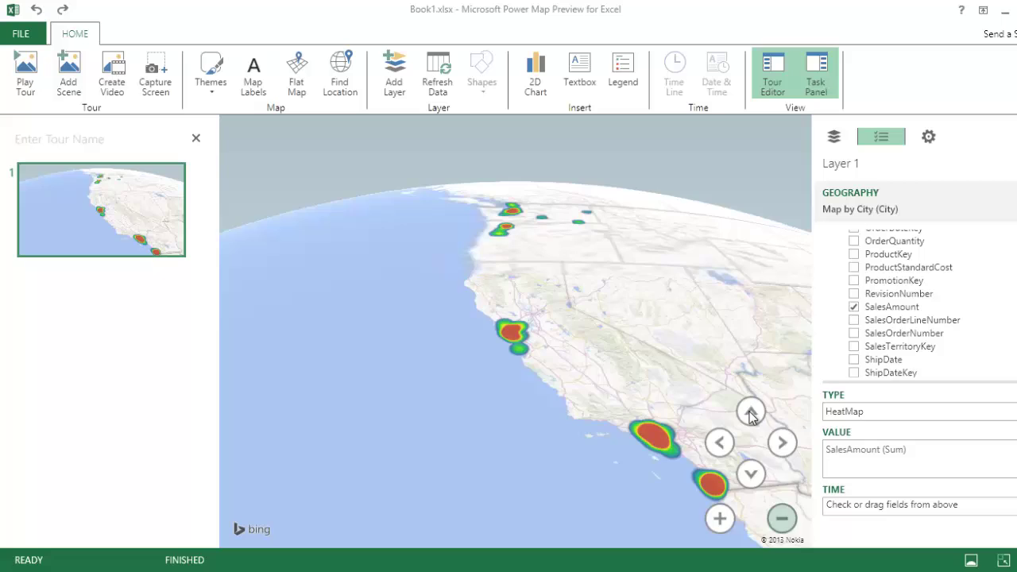
drag(596, 354, 435, 369)
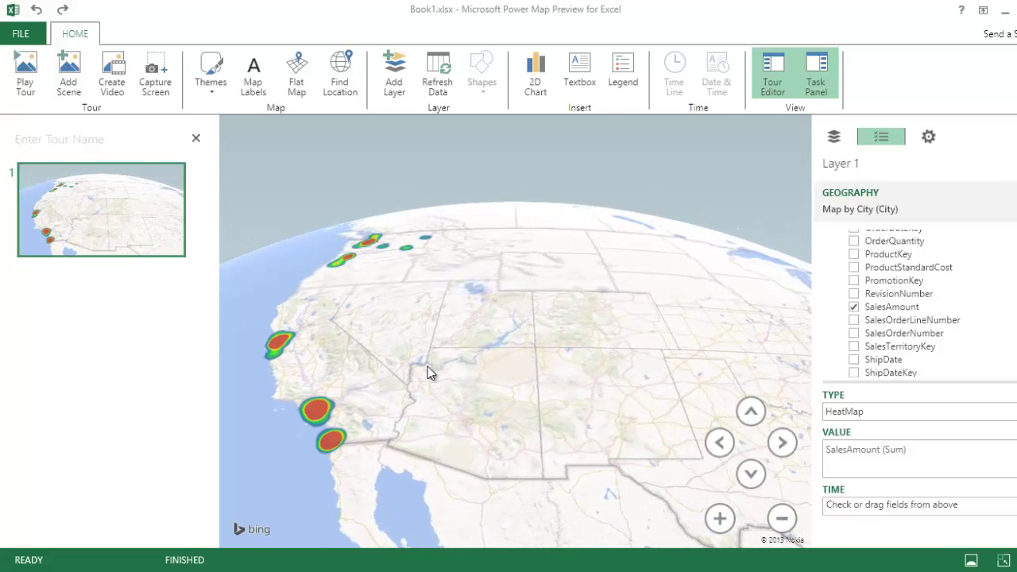
click(781, 519)
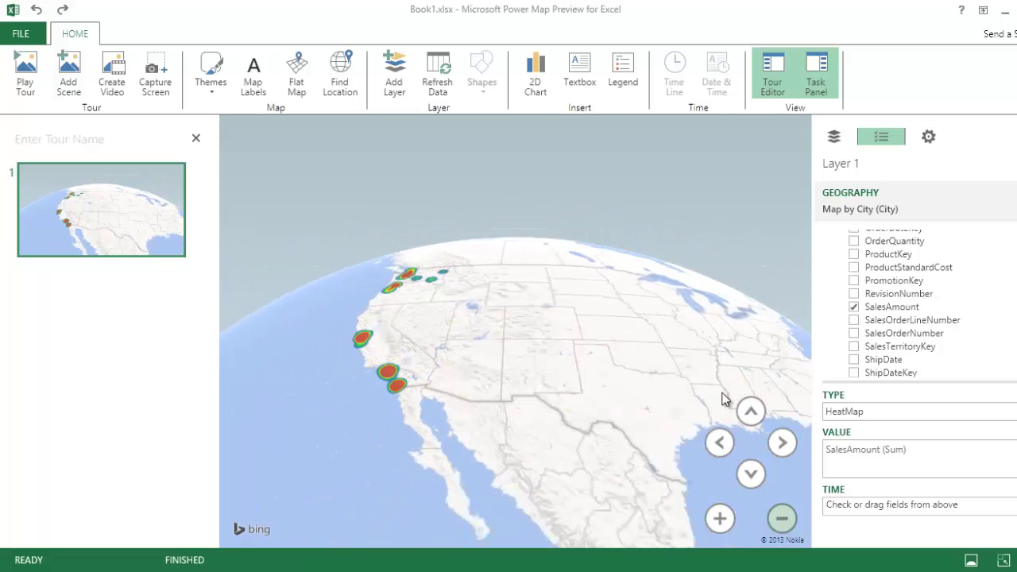
drag(674, 386, 641, 428)
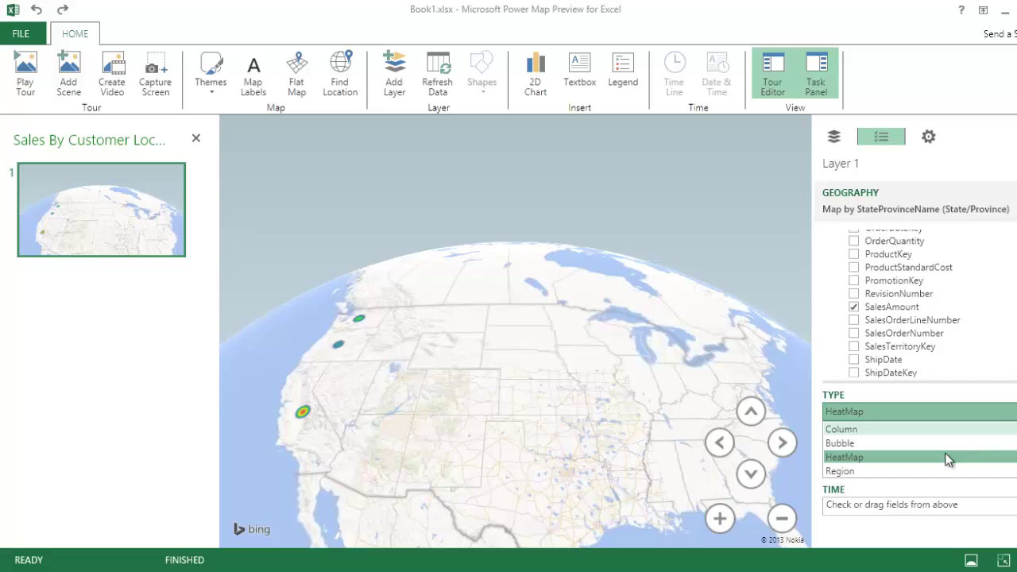
Change the Layer 1 visualization type to Region and open the choice of visualization types again
click(899, 471)
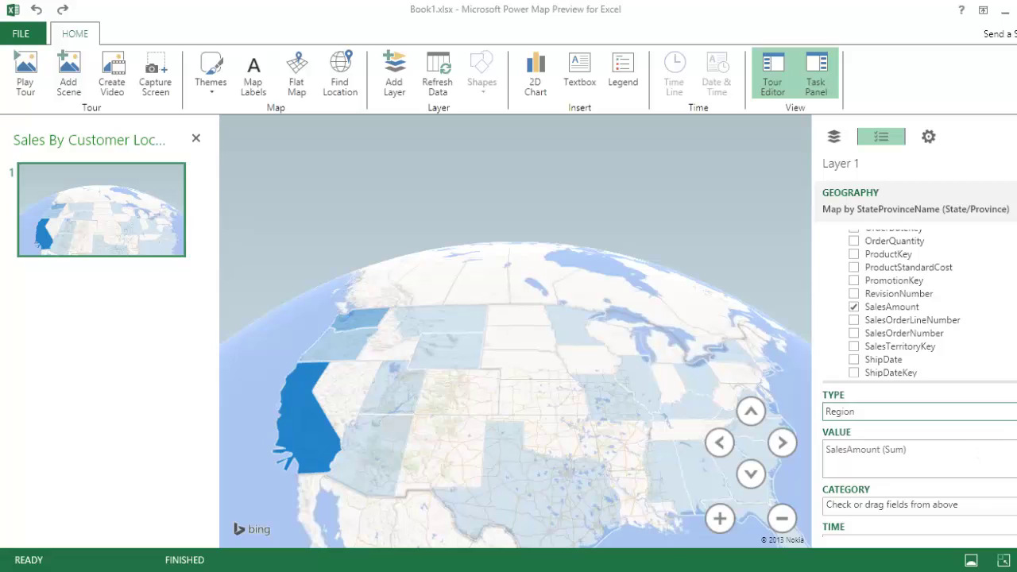
click(1011, 411)
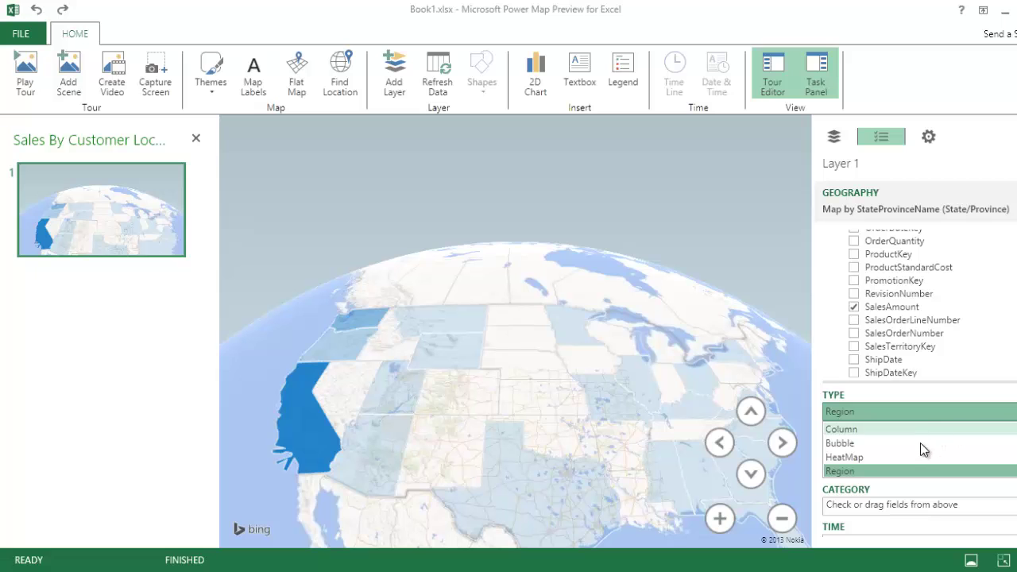